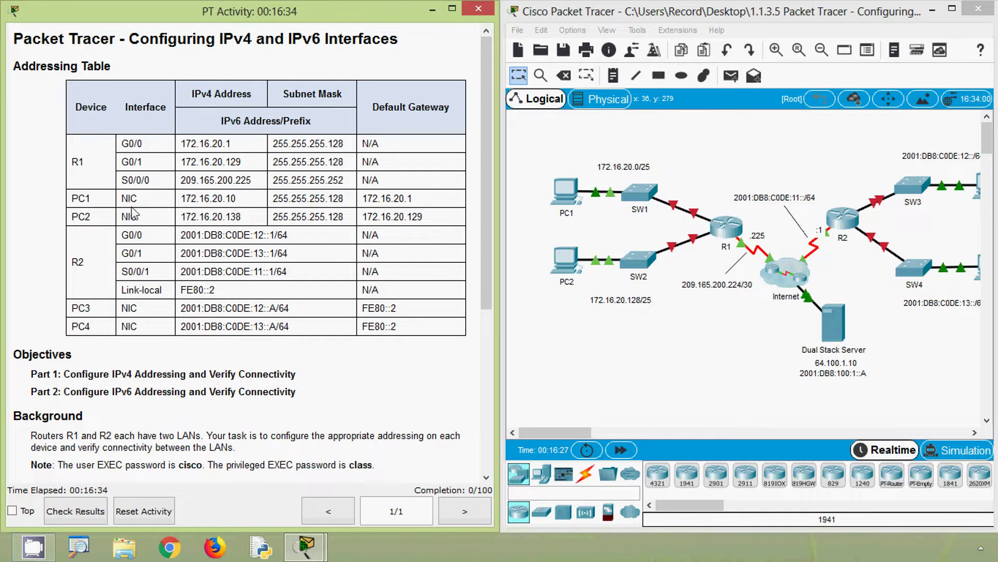
# - Check R1's link port labels, then select R1 G0/0's address 172.16.20.1 in the Addressing Table
pyautogui.scroll(-1, 177, 243)
pyautogui.scroll(-4, 177, 244)
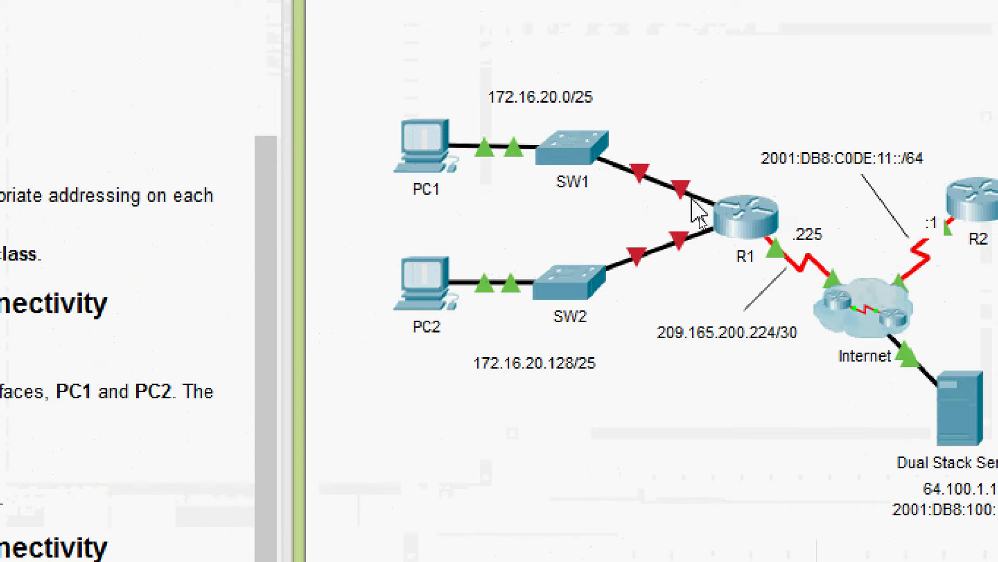
pyautogui.moveTo(677, 188)
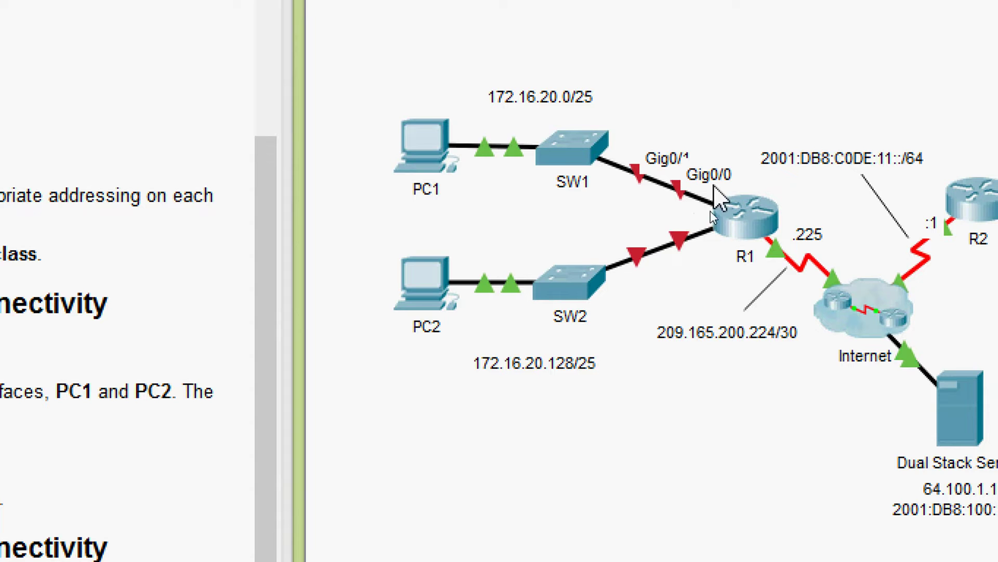
pyautogui.moveTo(680, 246)
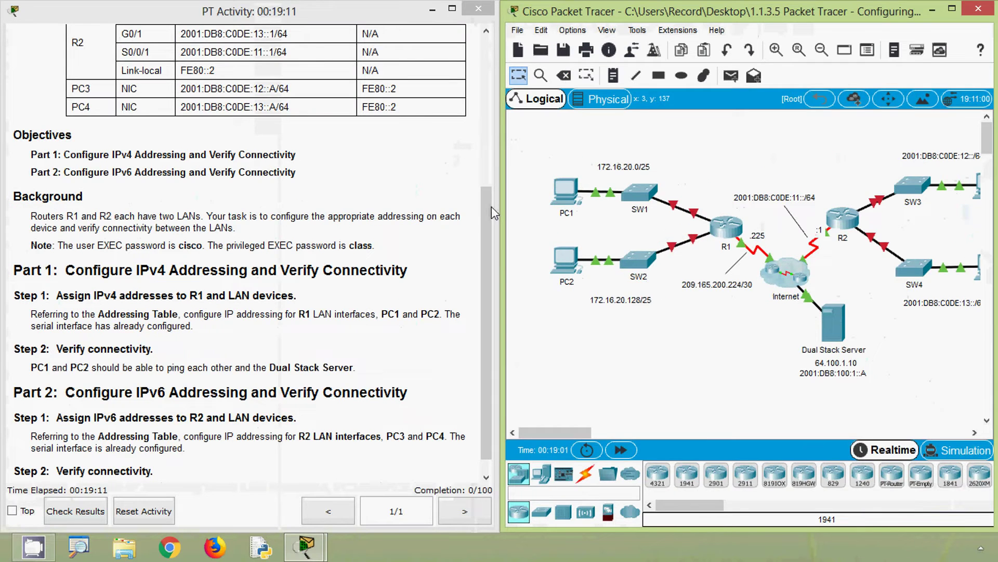
pyautogui.moveTo(491, 207); pyautogui.dragTo(477, 82)
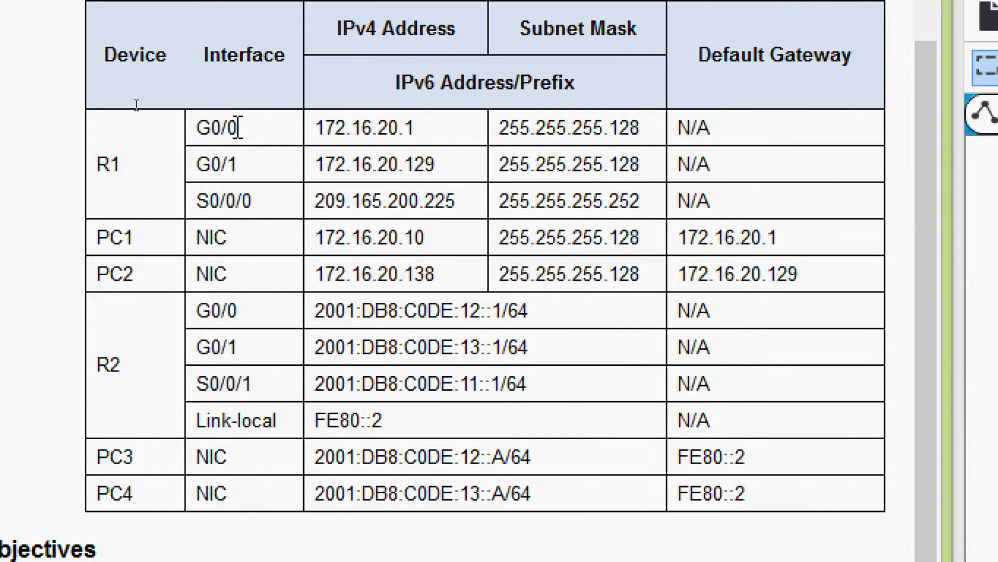
pyautogui.moveTo(241, 128); pyautogui.dragTo(206, 131)
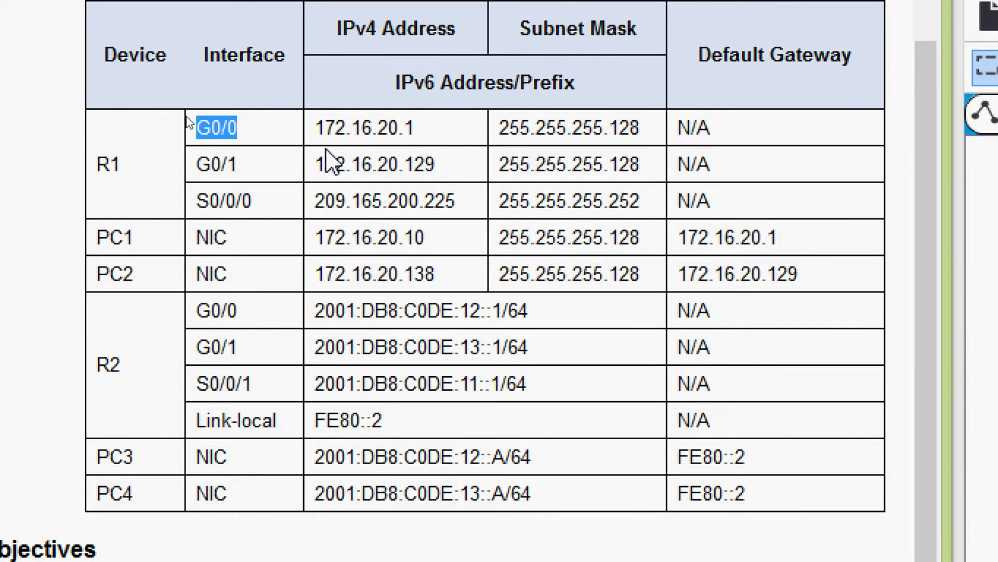
pyautogui.moveTo(315, 130); pyautogui.dragTo(418, 128)
pyautogui.hotkey('ctrl', 'c')
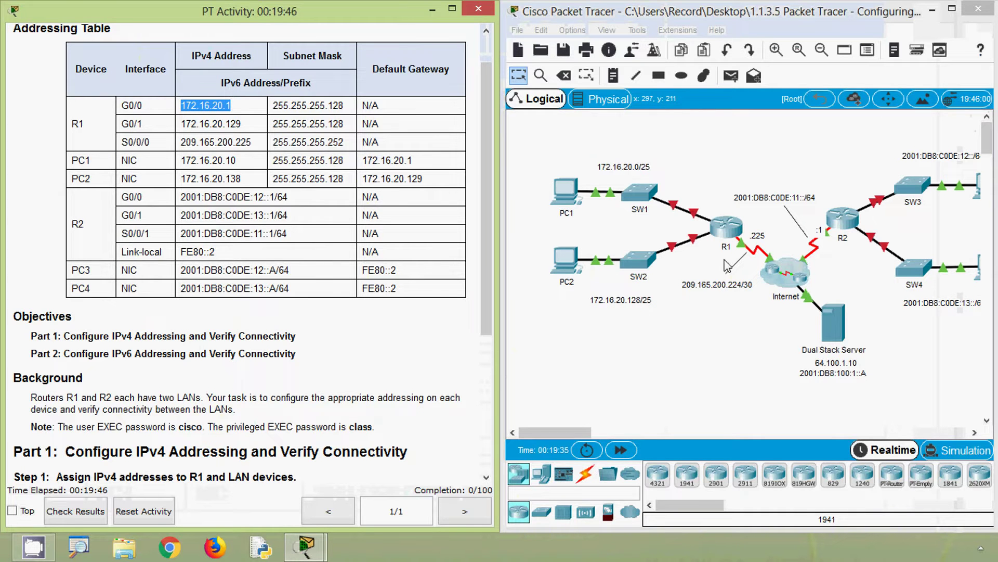
# - Open R1's CLI, log in, and enter privileged EXEC and global configuration mode
pyautogui.click(727, 240)
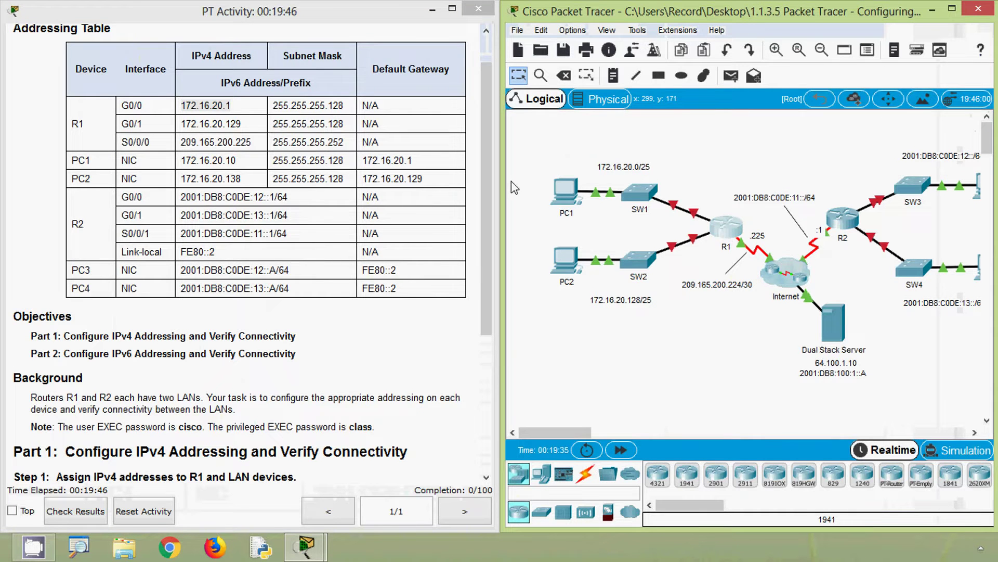
pyautogui.click(406, 97)
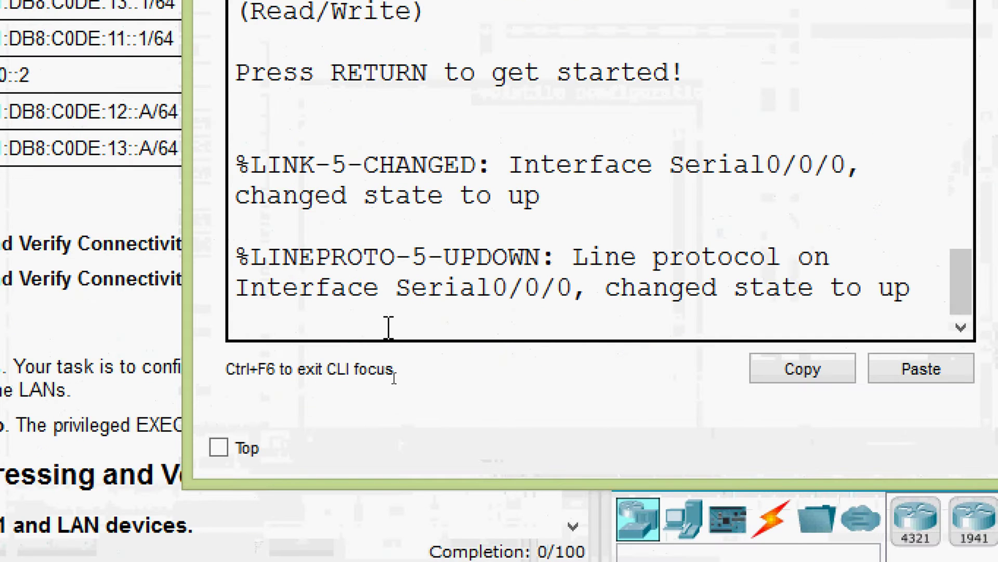
pyautogui.press('Return')
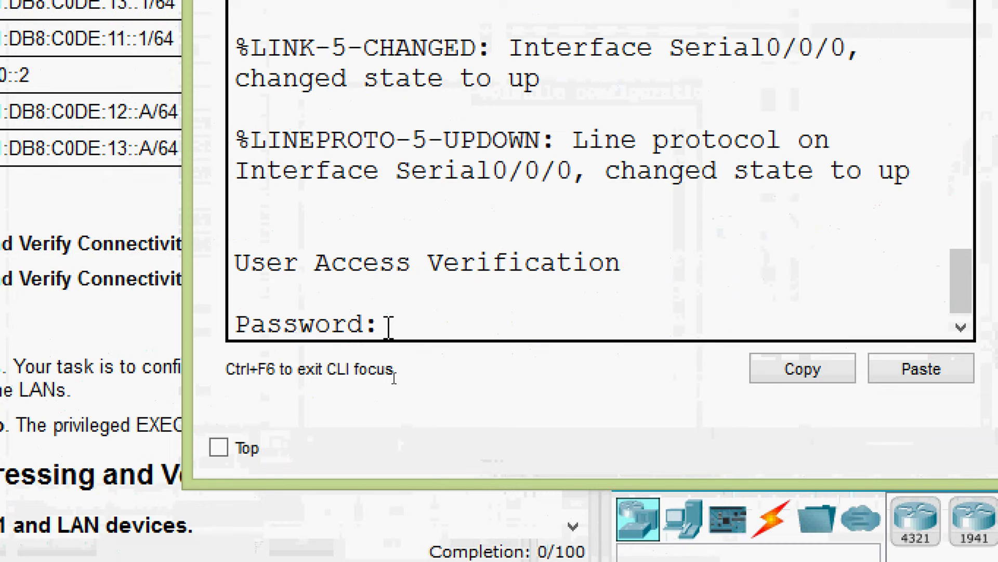
pyautogui.press('Return')
pyautogui.write('ena')
pyautogui.press('Tab')
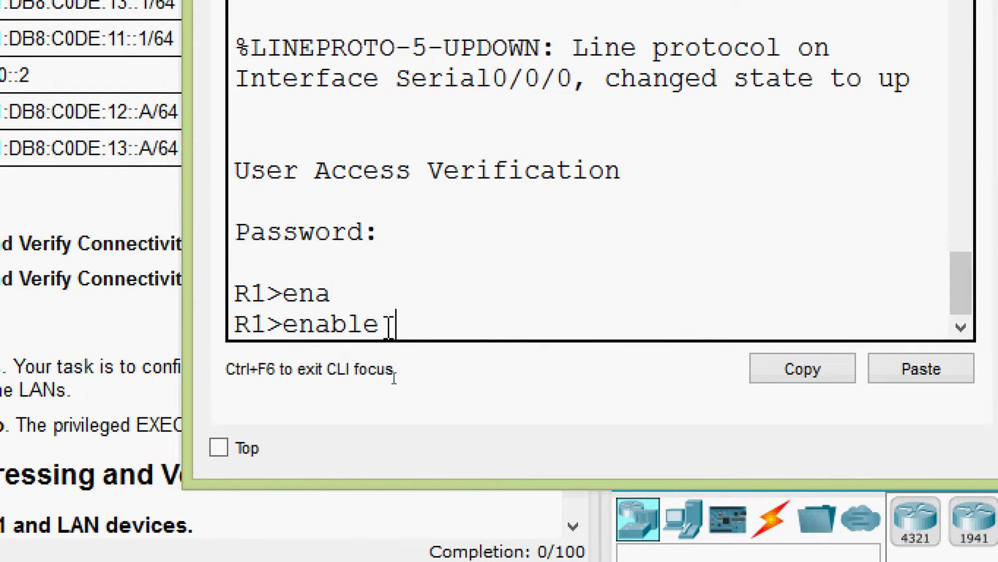
pyautogui.press('Return')
pyautogui.press('Return')
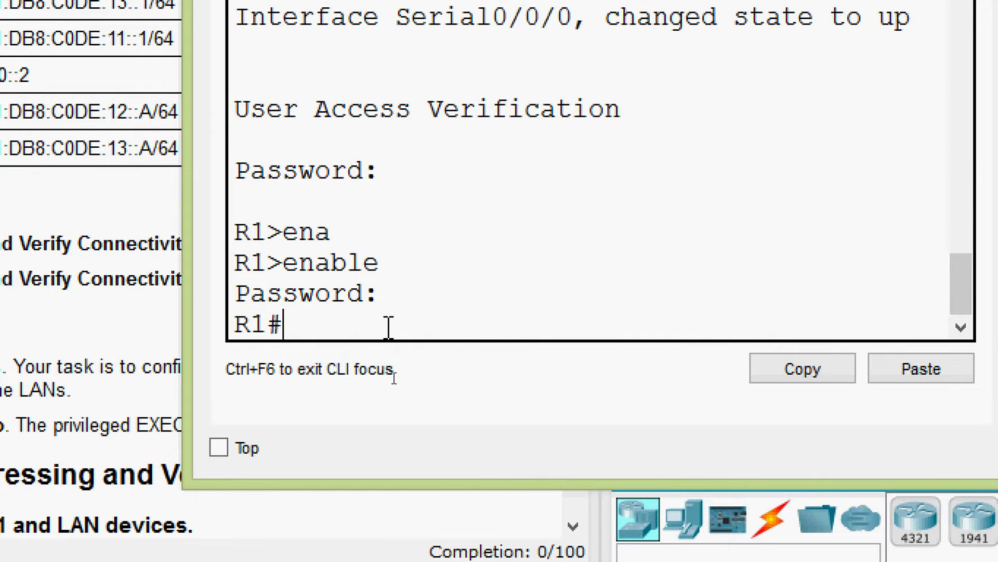
pyautogui.write('confi')
pyautogui.press('Tab')
pyautogui.write('ter')
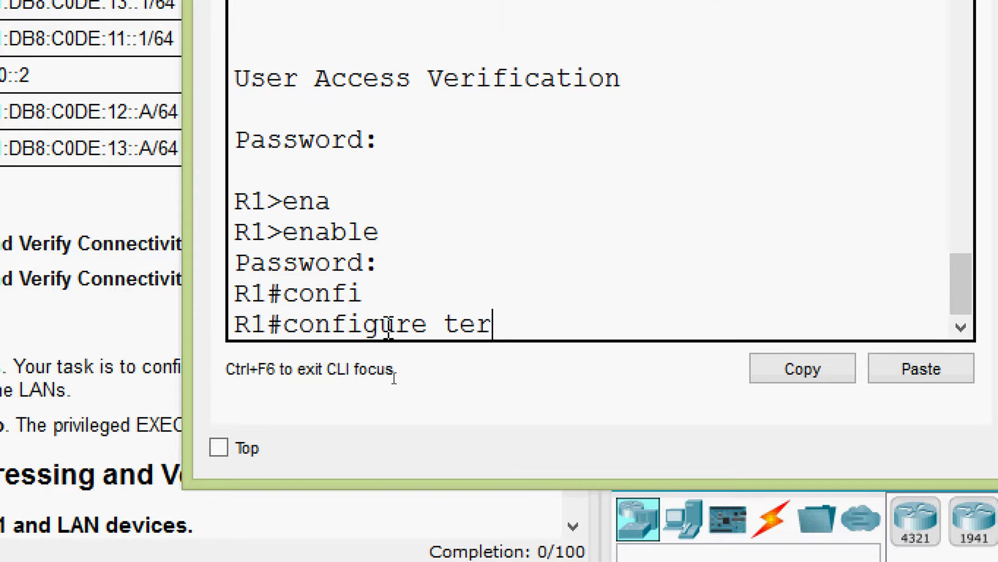
pyautogui.press('Tab')
pyautogui.press('Return')
# - Give R1's GigabitEthernet0/0 the address 172.16.20.1 with mask 255.255.255.128
pyautogui.write('inter')
pyautogui.press('Tab')
pyautogui.write('g')
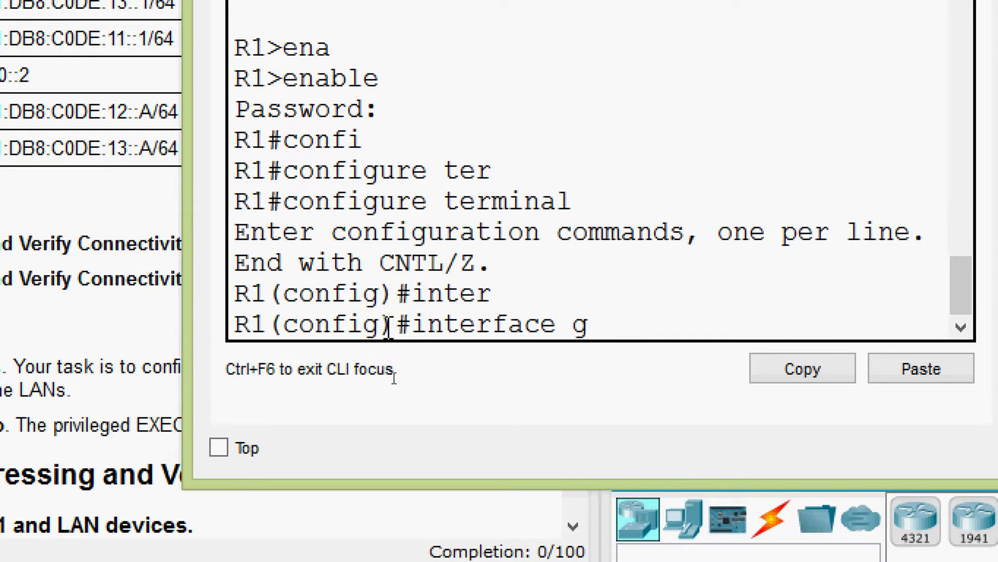
pyautogui.press('Tab')
pyautogui.write('0/0')
pyautogui.press('Return')
pyautogui.write('ip ad')
pyautogui.press('Tab')
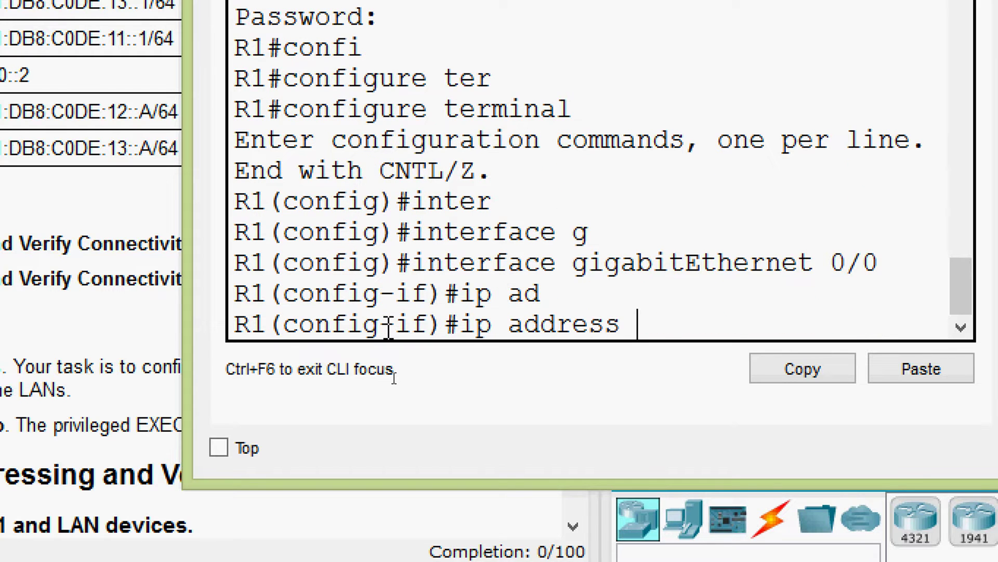
pyautogui.rightClick(651, 322)
pyautogui.click(686, 370)
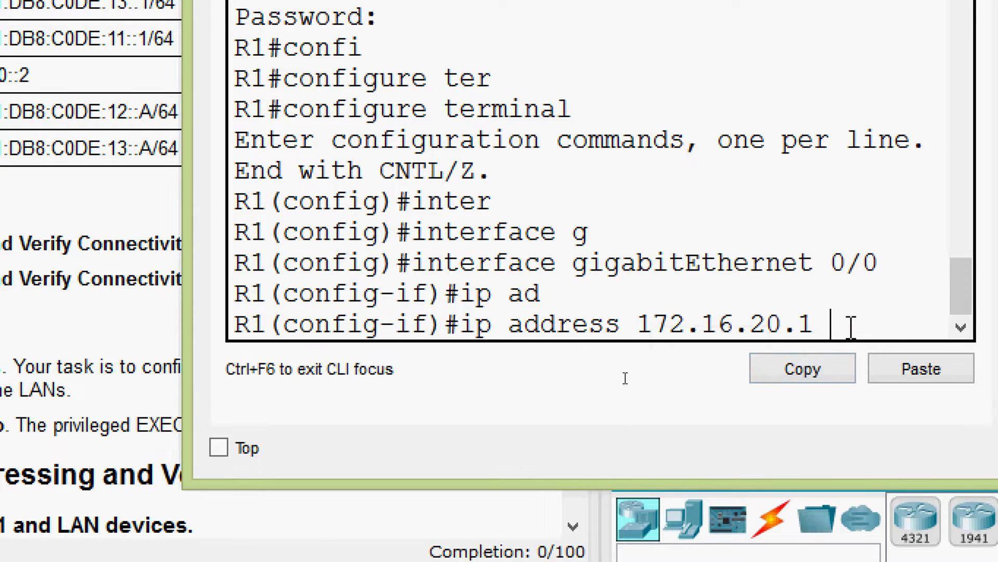
pyautogui.write('?')
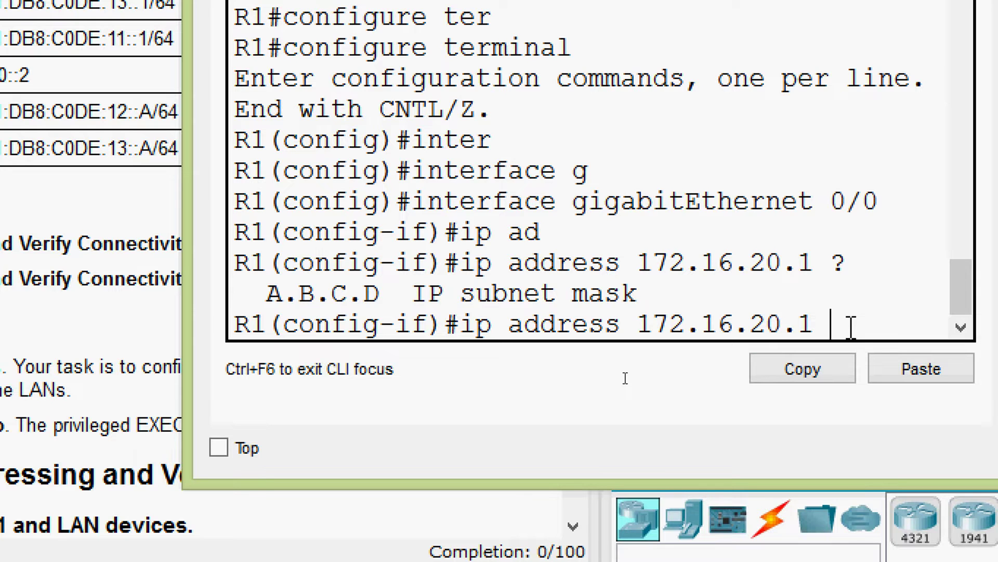
pyautogui.write('255.255,')
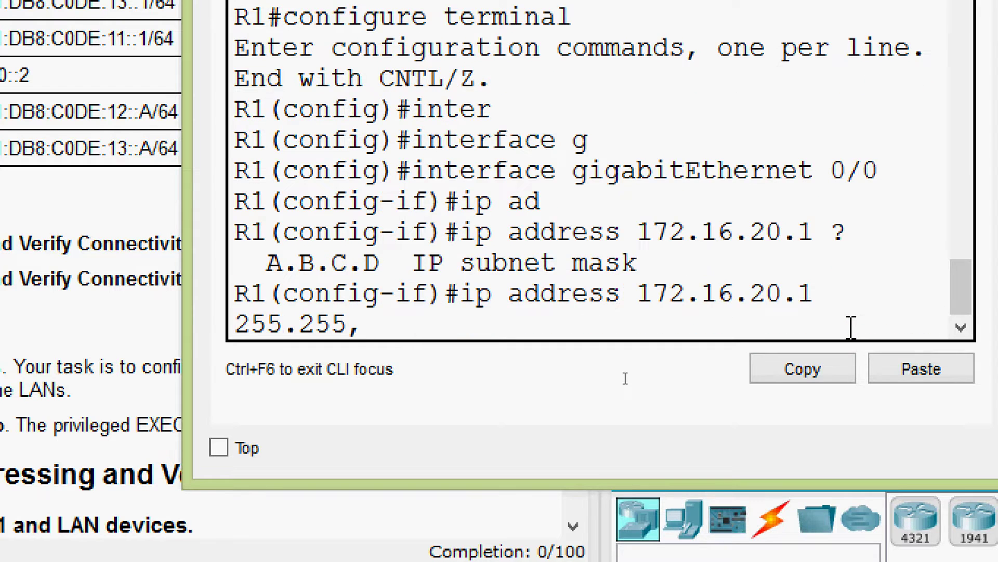
pyautogui.press('BackSpace')
pyautogui.write('.255.128')
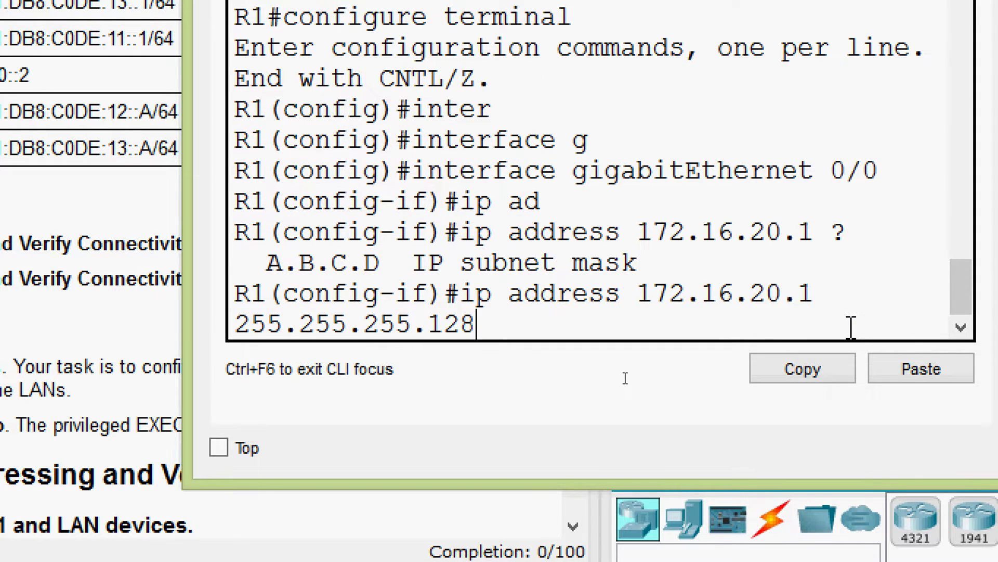
pyautogui.press('Return')
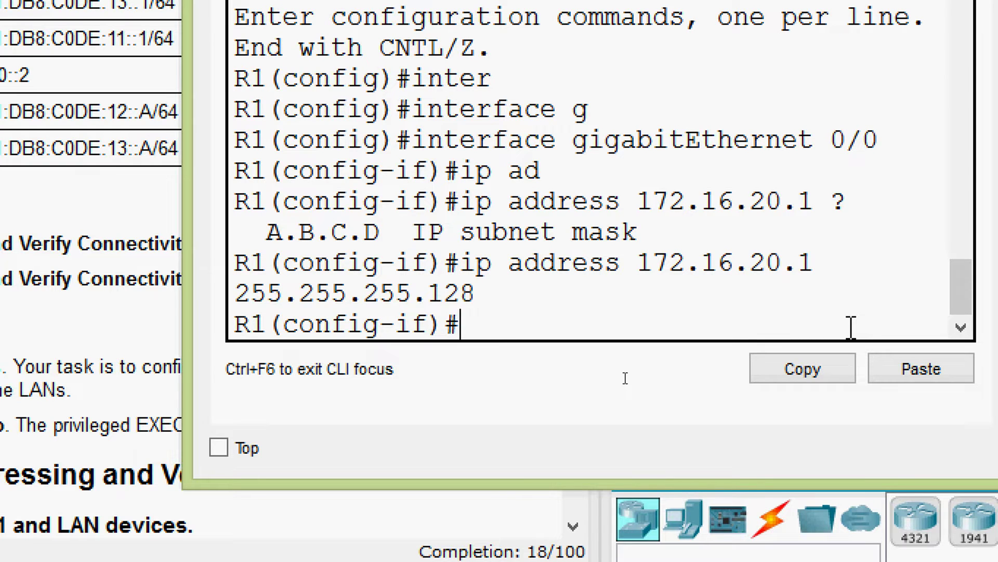
# - Bring G0/0 up with no shutdown
pyautogui.write('no sh')
pyautogui.press('Tab')
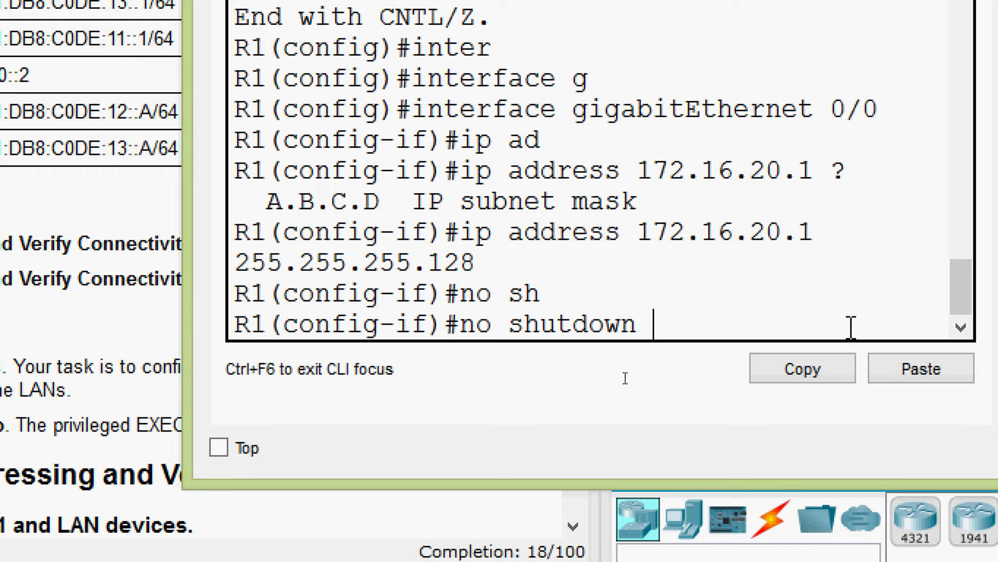
pyautogui.press('Return')
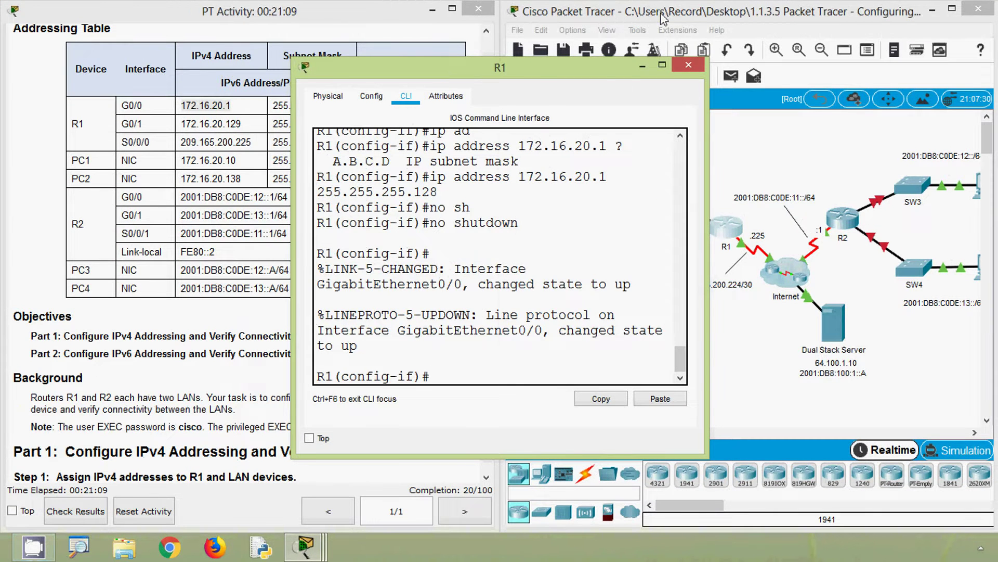
# - Select R1 G0/1's address 172.16.20.129 and mask 255.255.255.128 in the activity instructions
pyautogui.click(663, 19)
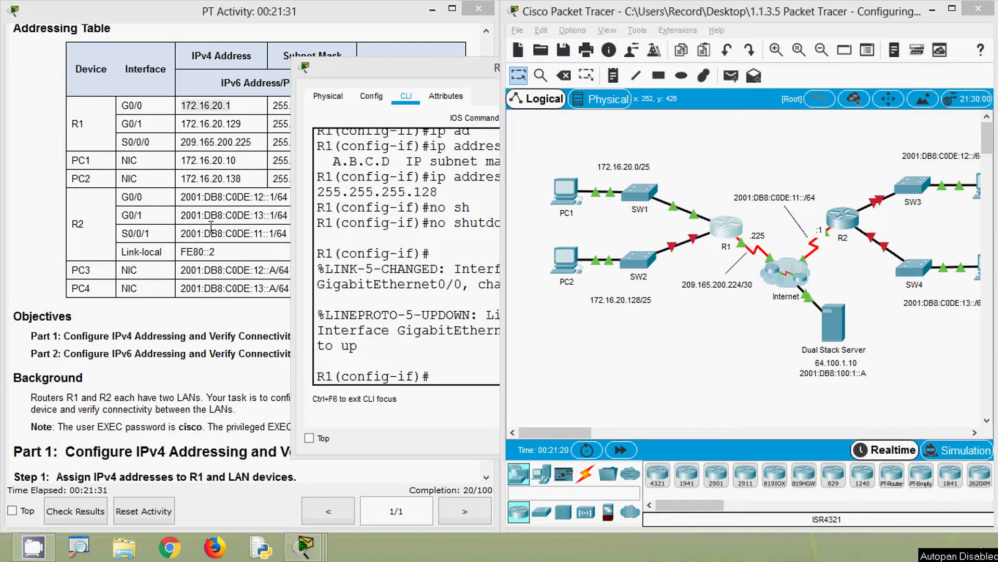
pyautogui.click(169, 146)
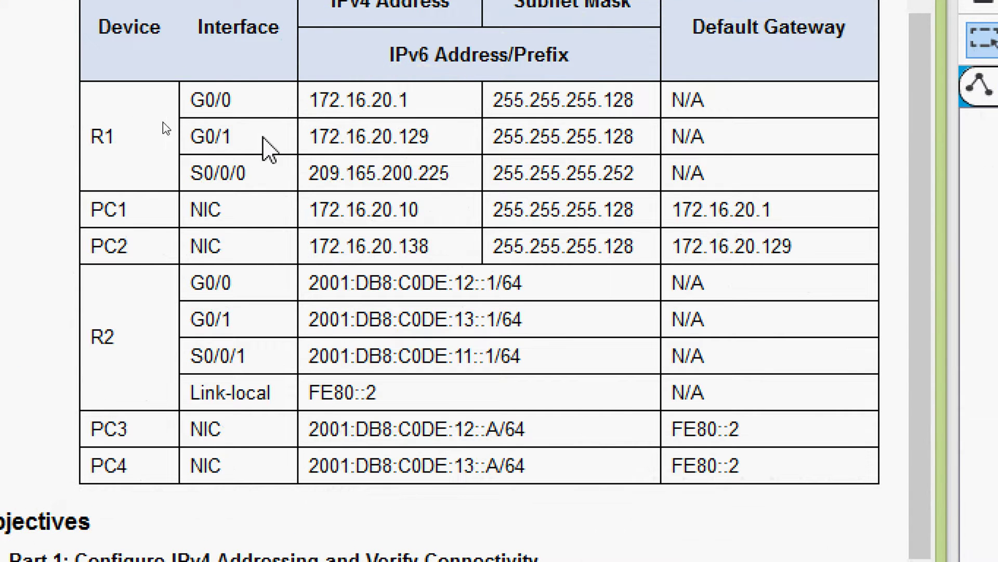
pyautogui.moveTo(310, 136); pyautogui.dragTo(439, 139)
pyautogui.hotkey('ctrl', 'c')
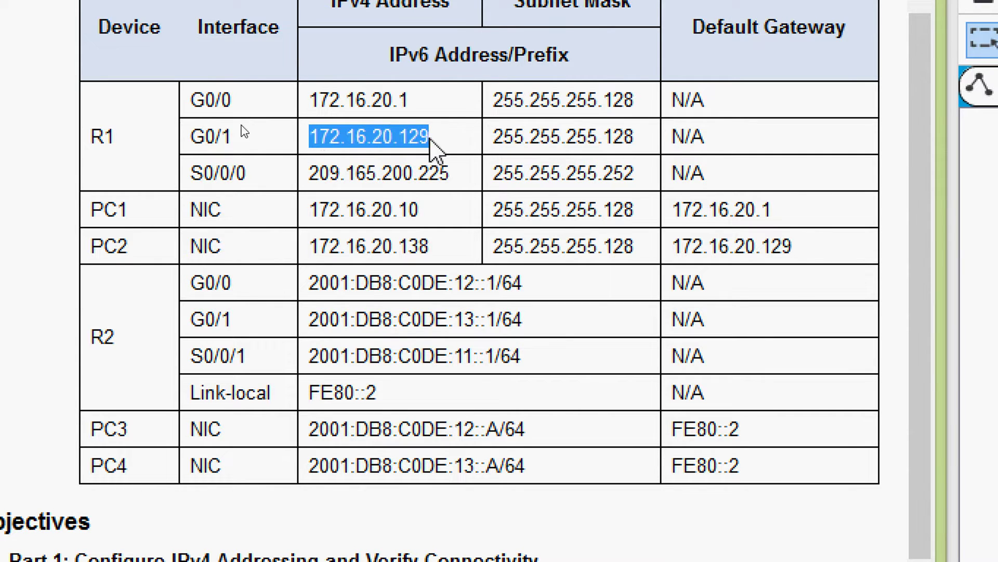
pyautogui.moveTo(501, 136); pyautogui.dragTo(632, 137)
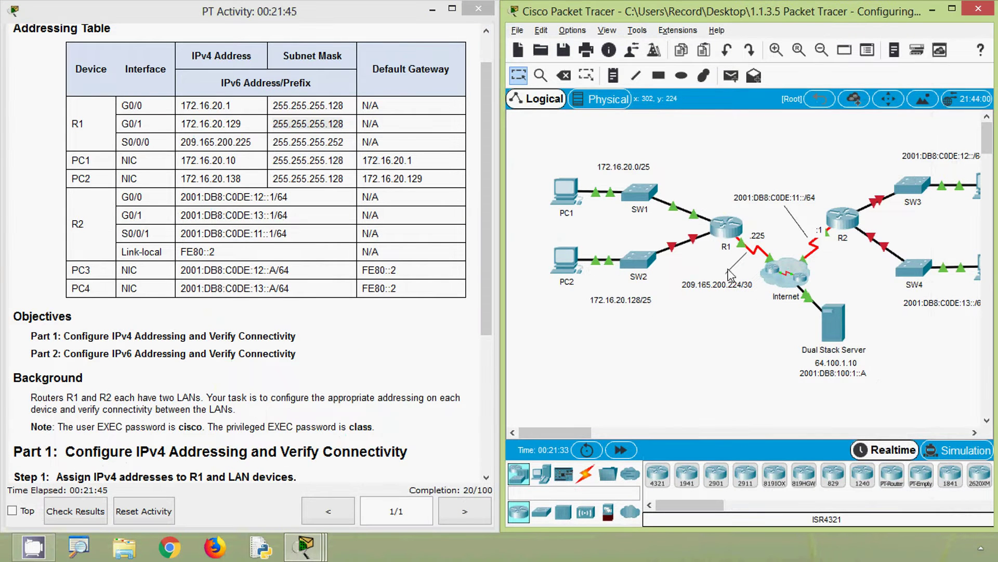
# - In R1's console, leave G0/0 and enter interface GigabitEthernet0/1
pyautogui.click(726, 234)
pyautogui.click(440, 359)
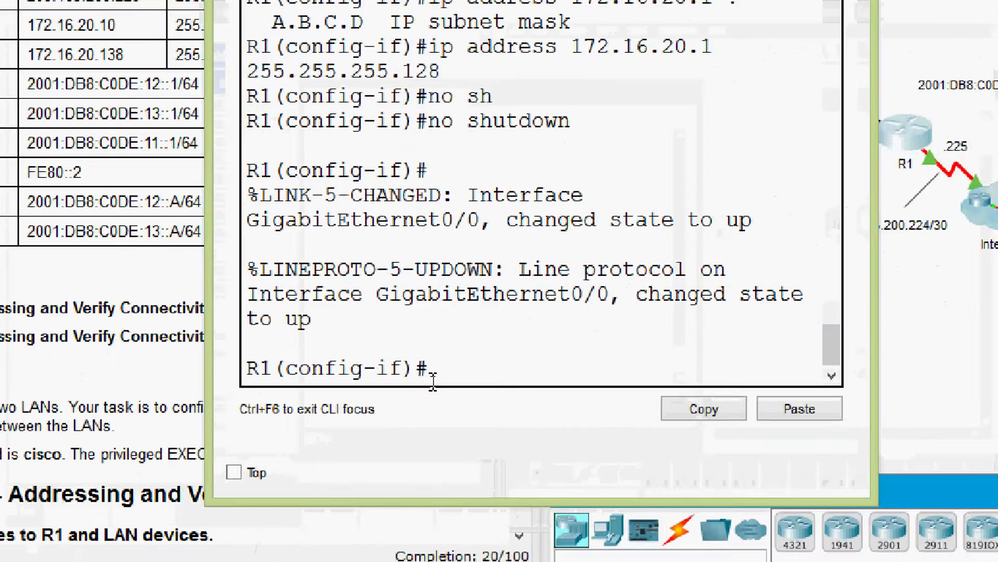
pyautogui.write('exit')
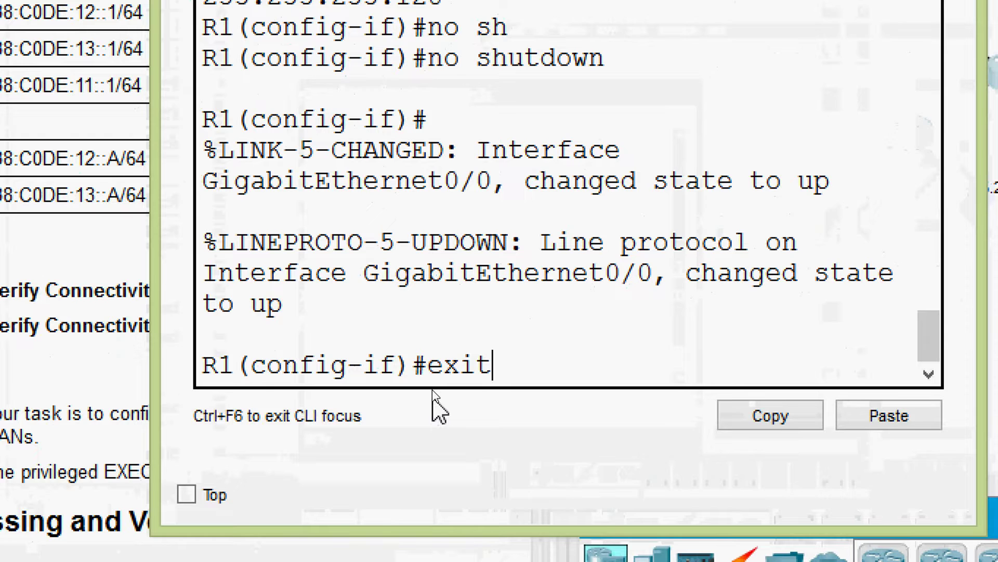
pyautogui.press('Return')
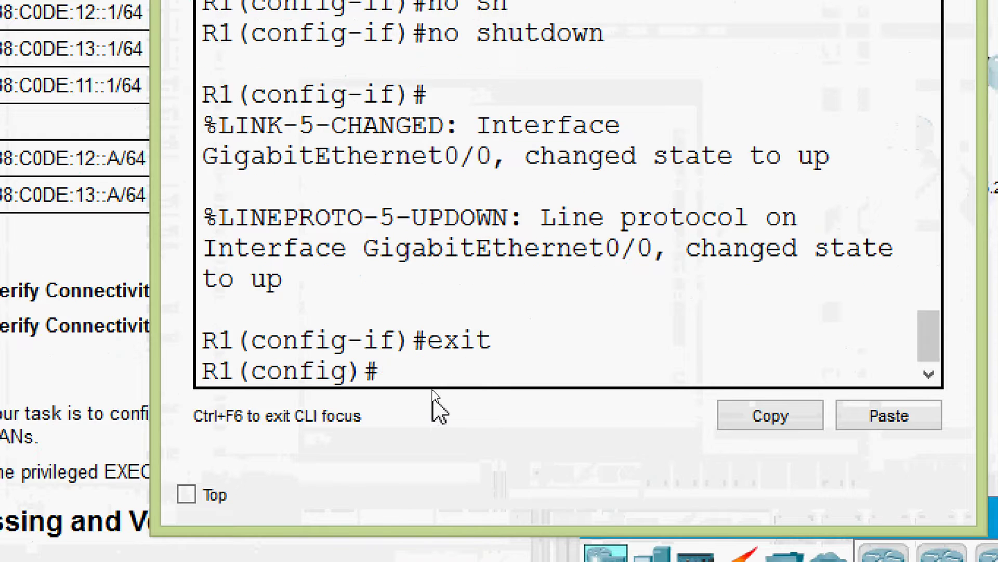
pyautogui.write('inter')
pyautogui.press('Tab')
pyautogui.write('g')
pyautogui.press('Tab')
pyautogui.write('0/1')
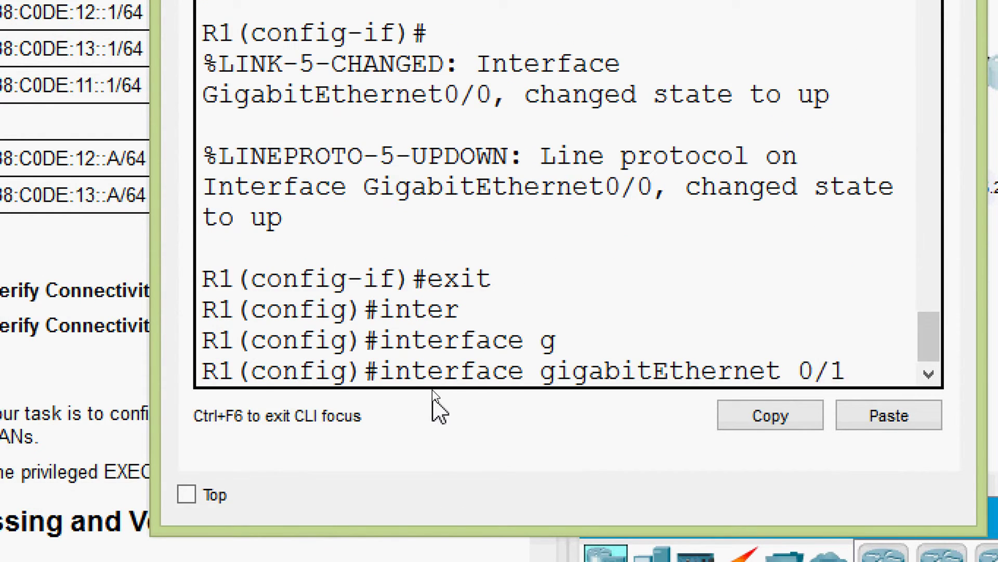
pyautogui.press('Return')
# - Assign G0/1 the address 172.16.20.129 with mask 255.255.255.128
pyautogui.write('ip ad')
pyautogui.press('Tab')
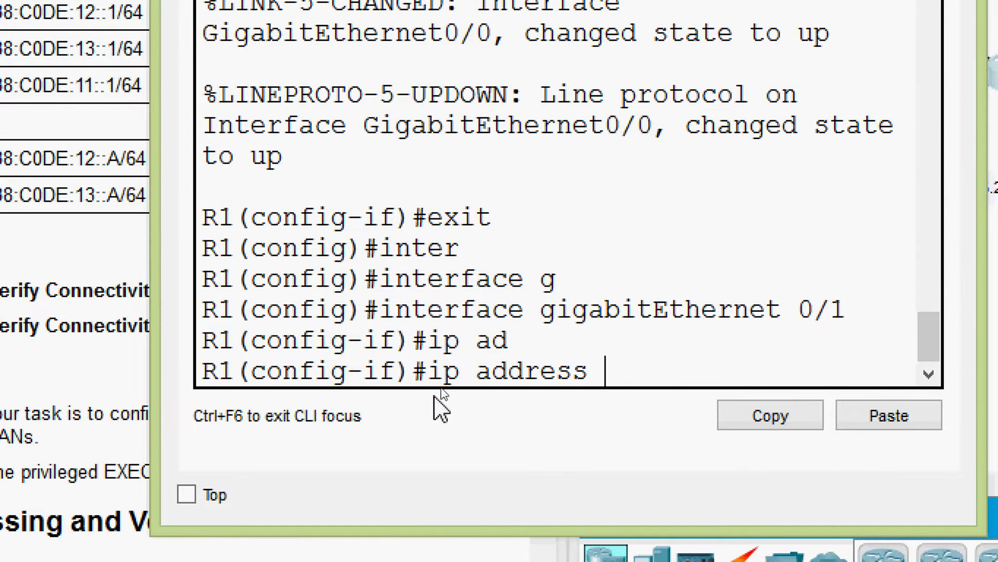
pyautogui.rightClick(615, 373)
pyautogui.click(685, 426)
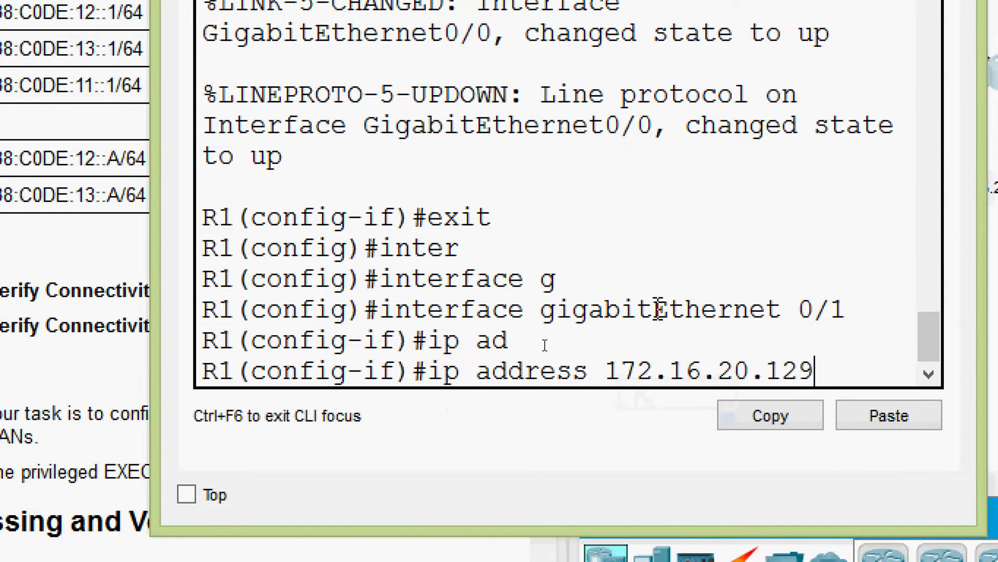
pyautogui.write('?')
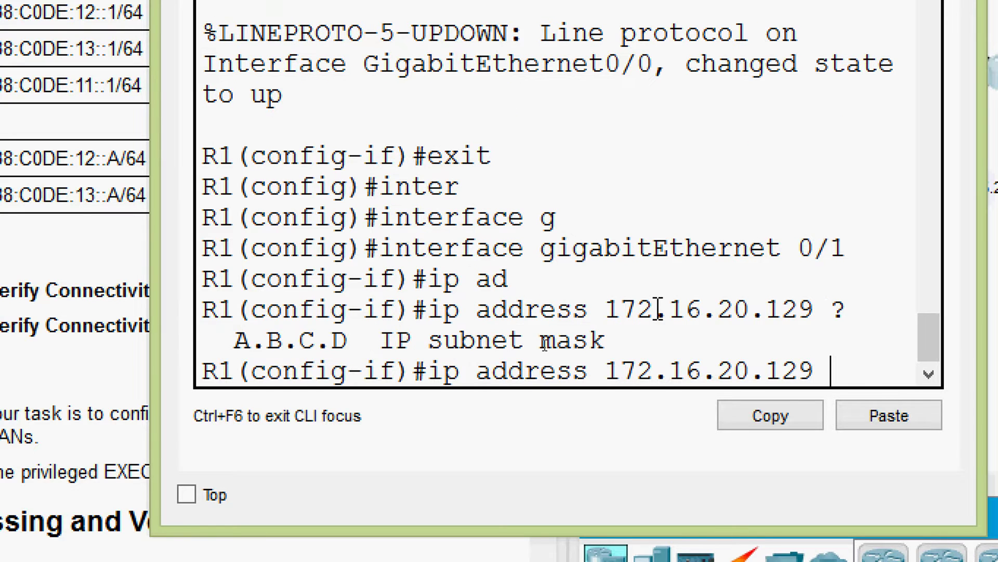
pyautogui.write('255.255.255.128')
pyautogui.press('Return')
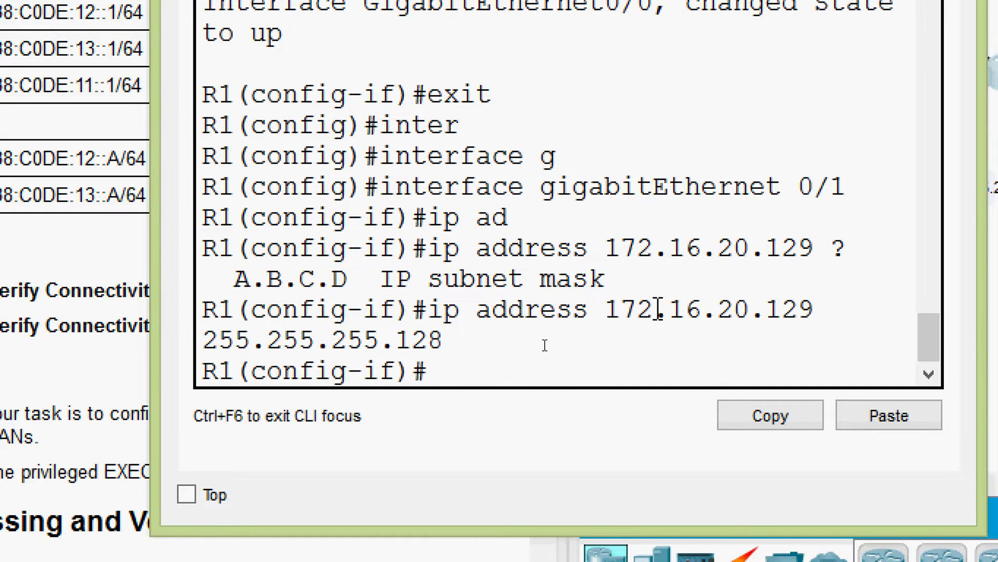
# - Enable G0/1 with no shutdown
pyautogui.write('no sh')
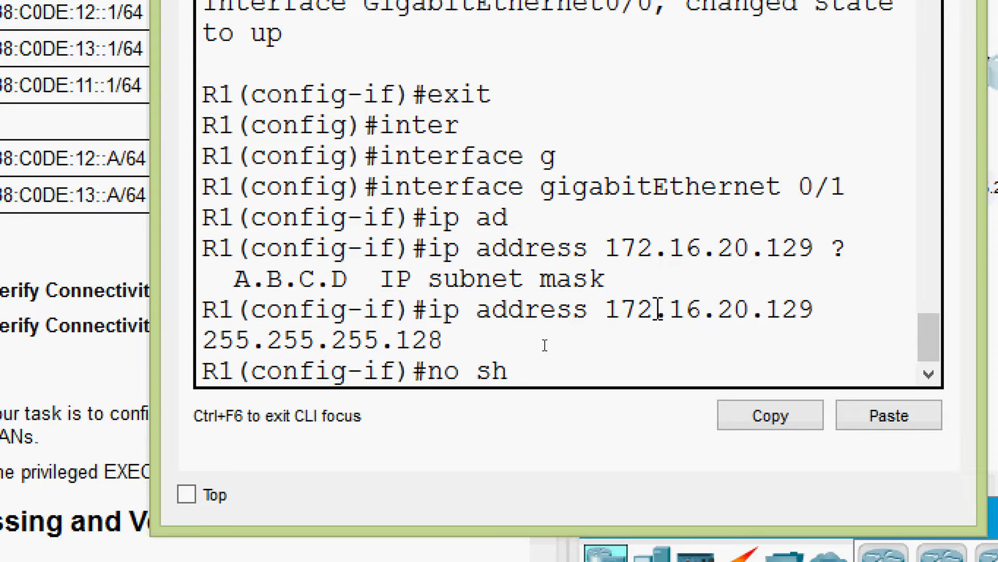
pyautogui.press('Tab')
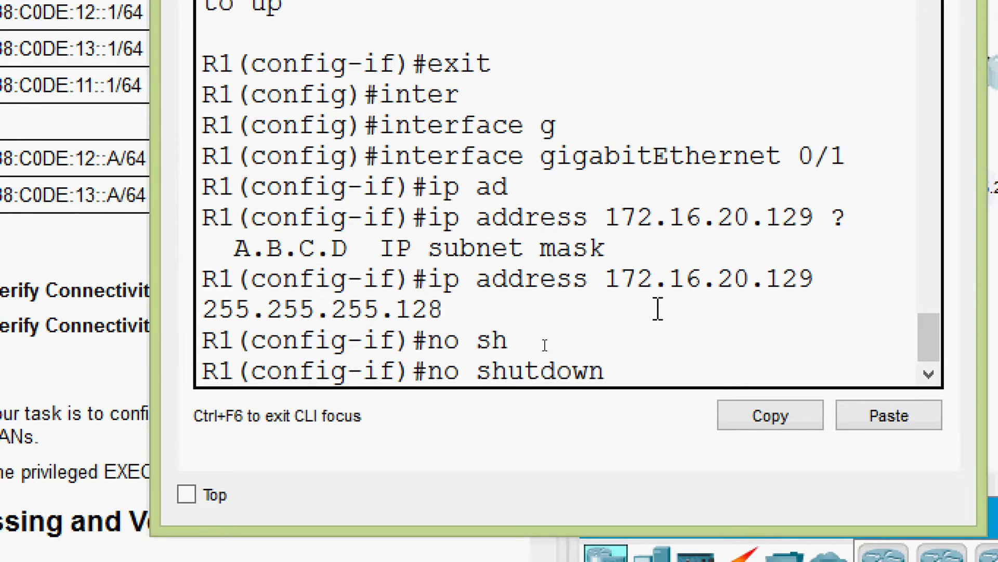
pyautogui.press('Return')
pyautogui.press('Return')
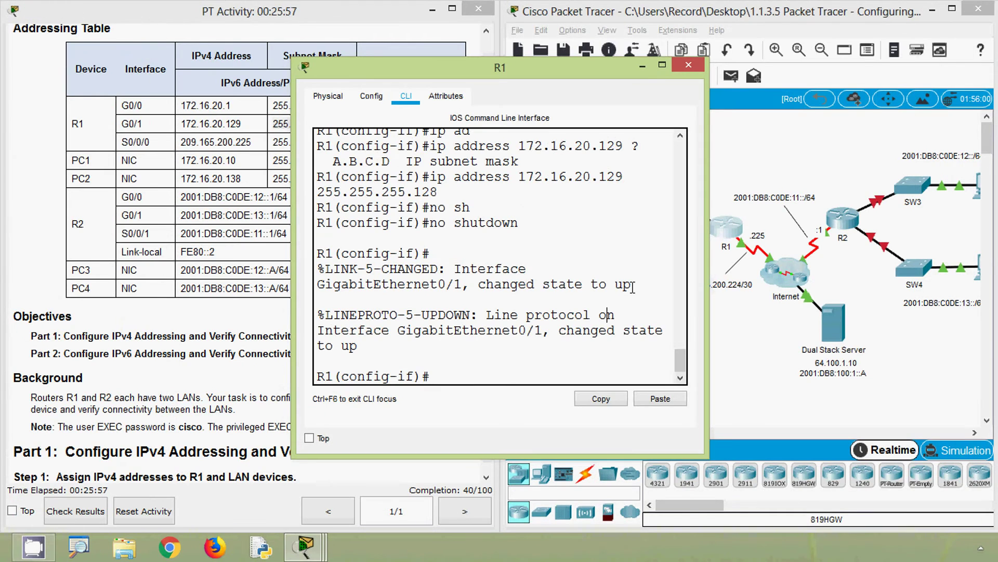
pyautogui.click(742, 364)
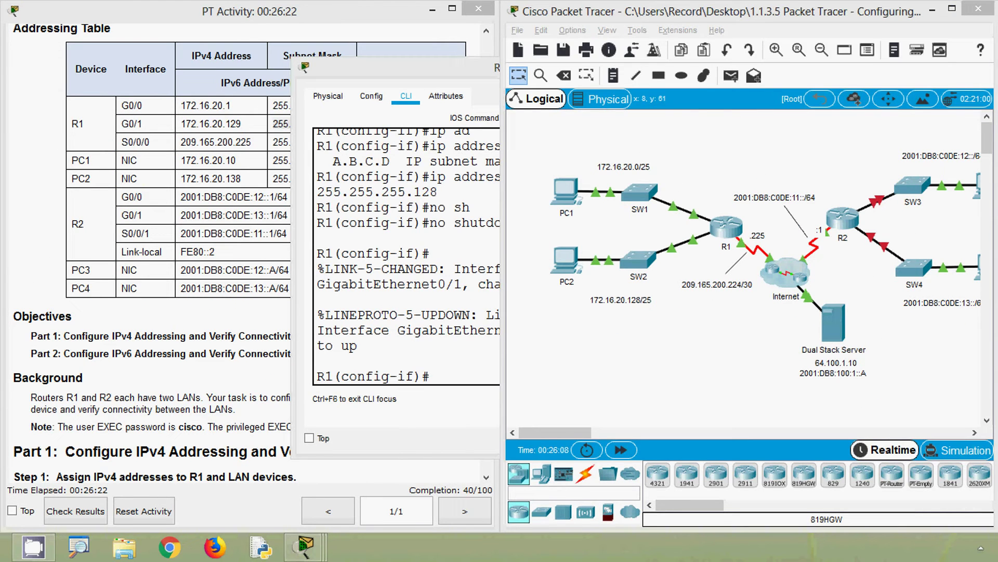
pyautogui.click(428, 379)
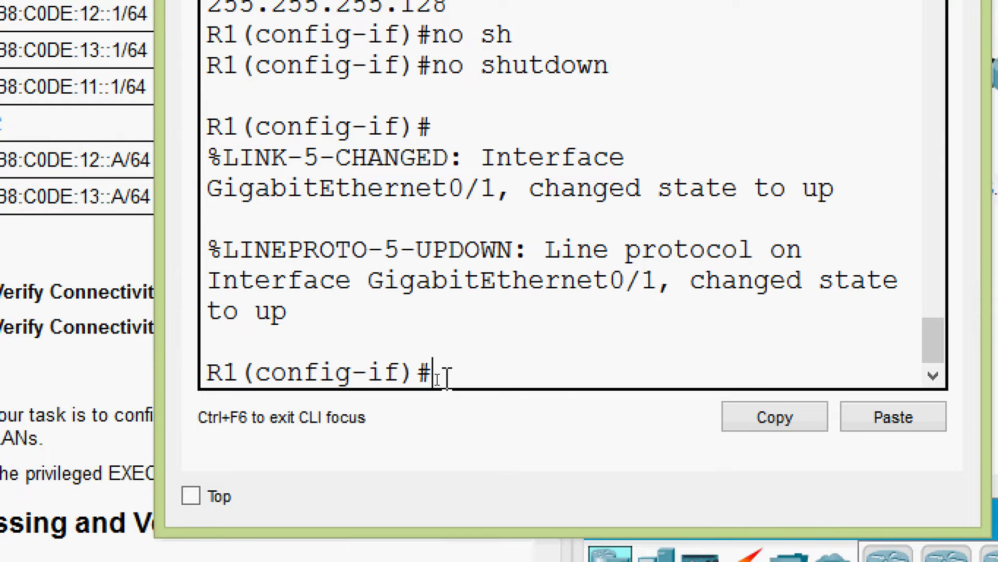
# - Save R1's running-config to startup-config, close R1, and select PC1's address 172.16.20.10
pyautogui.hotkey('ctrl', 'z')
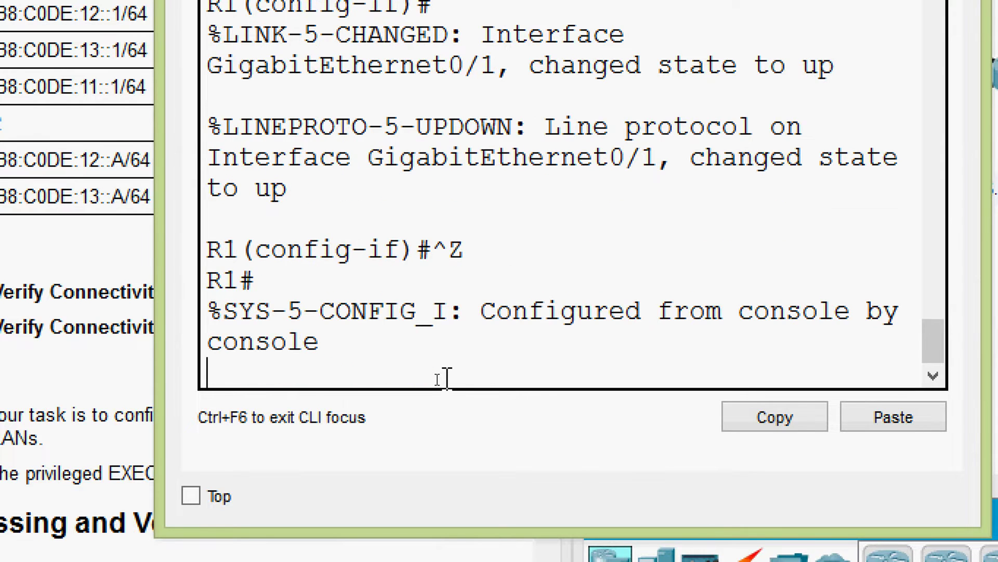
pyautogui.press('Return')
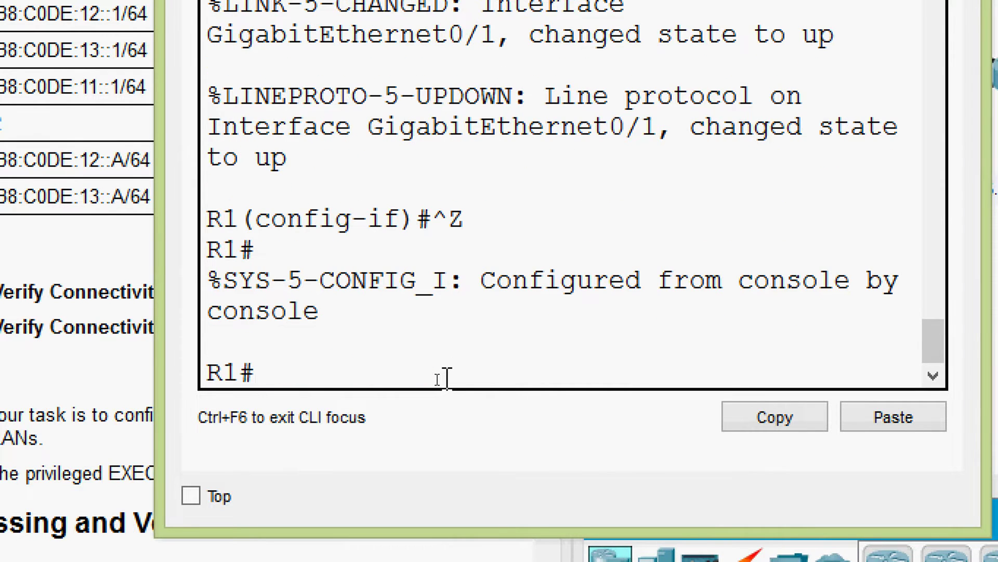
pyautogui.write('cop')
pyautogui.press('Tab')
pyautogui.write('r')
pyautogui.press('Tab')
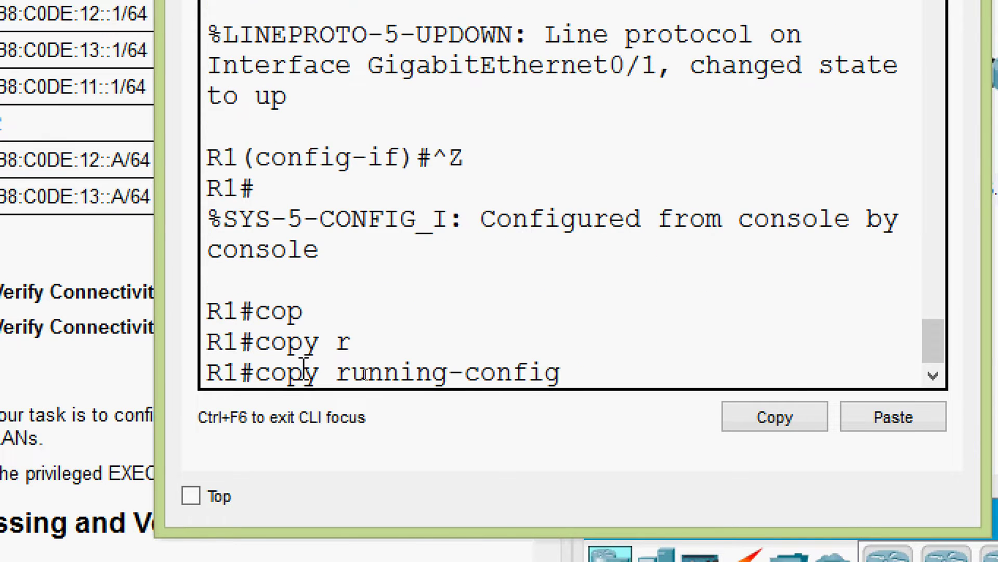
pyautogui.write('startup-config')
pyautogui.press('Tab')
pyautogui.press('Return')
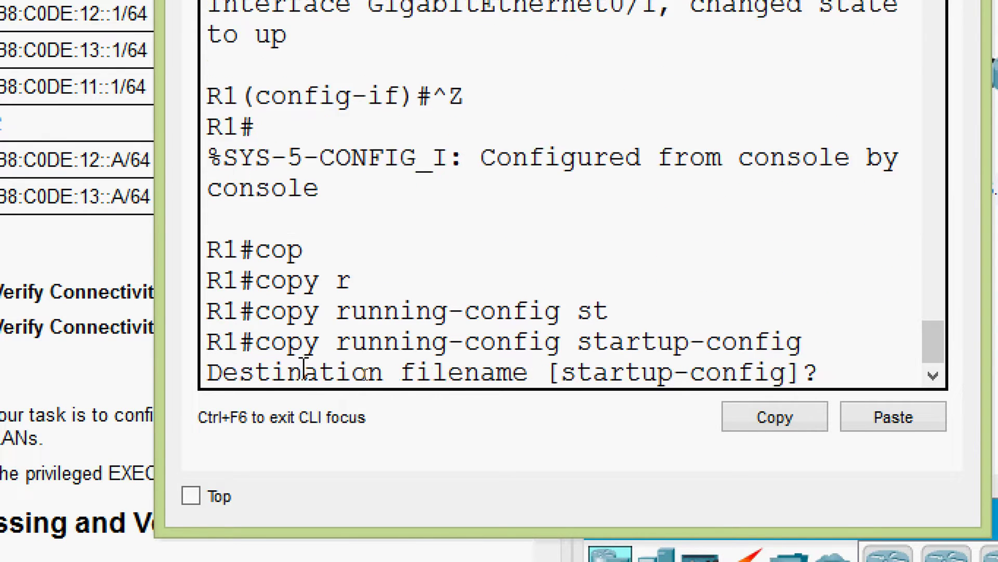
pyautogui.press('Return')
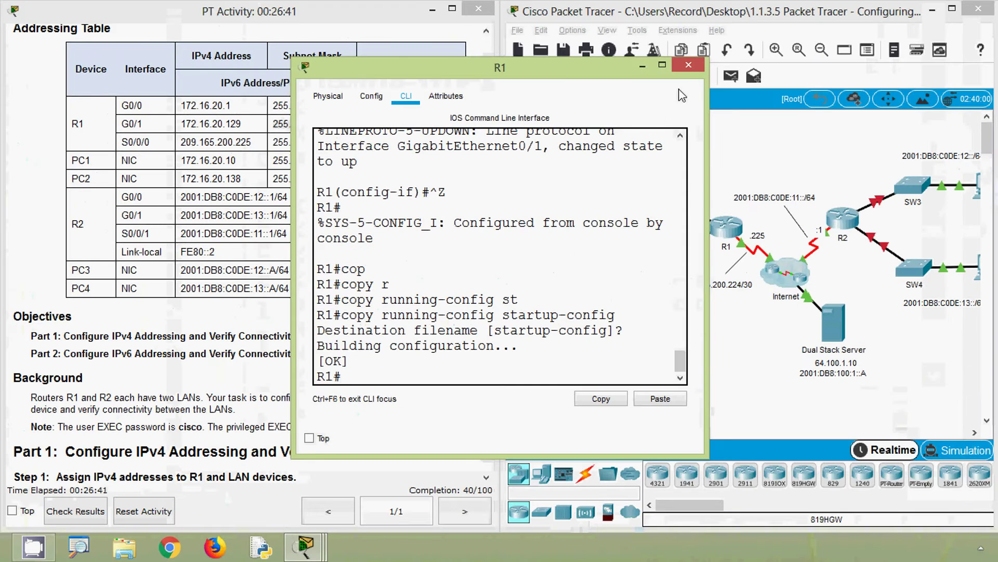
pyautogui.click(696, 67)
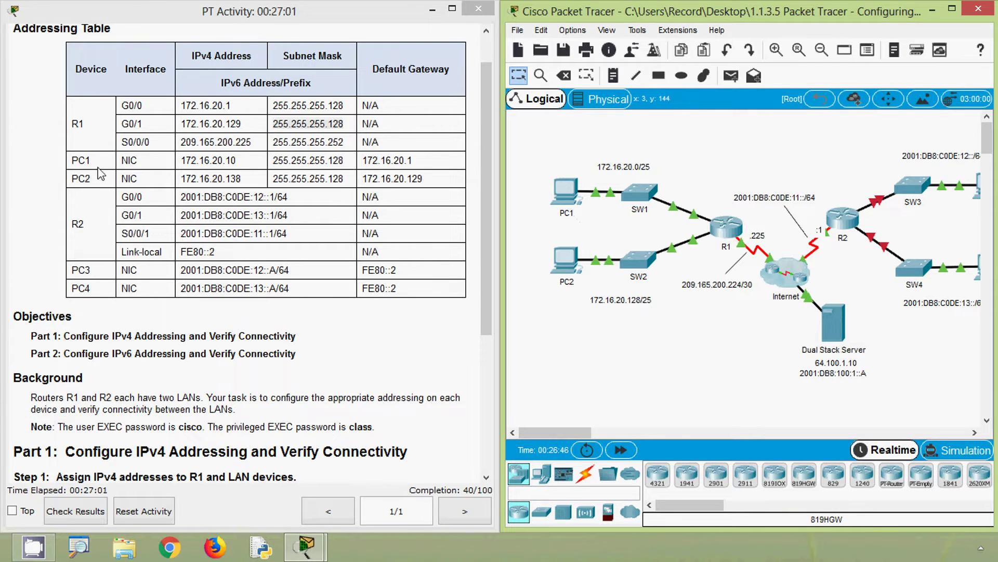
pyautogui.moveTo(180, 160); pyautogui.dragTo(237, 160)
pyautogui.hotkey('ctrl', 'c')
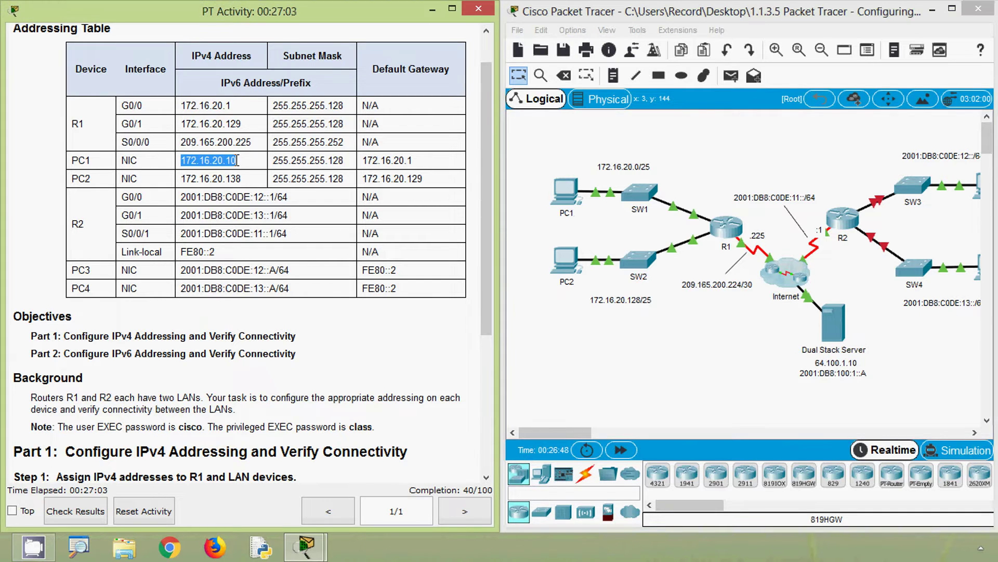
# - Give PC1 the static IPv4 address 172.16.20.10 in its IP Configuration
pyautogui.click(567, 197)
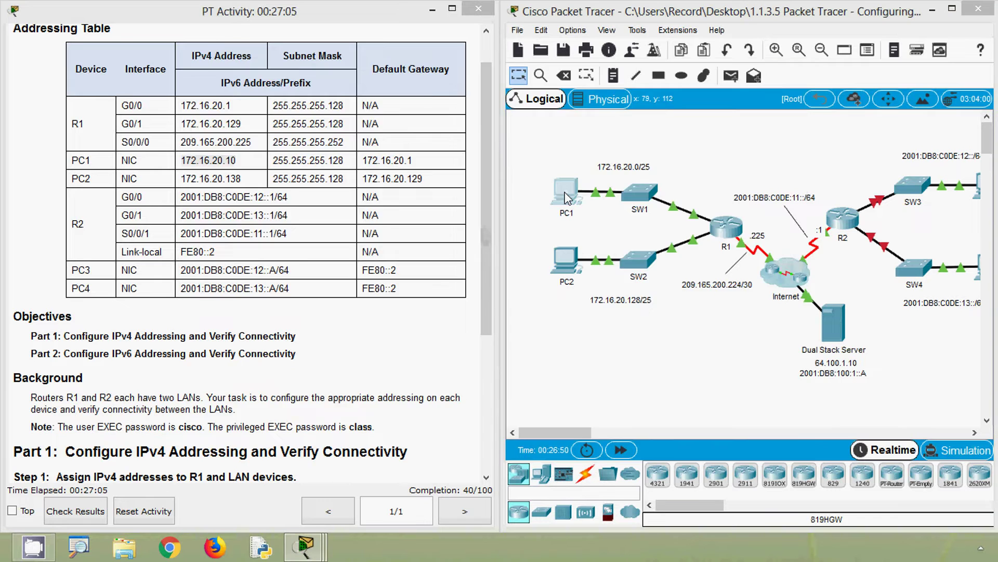
pyautogui.click(307, 97)
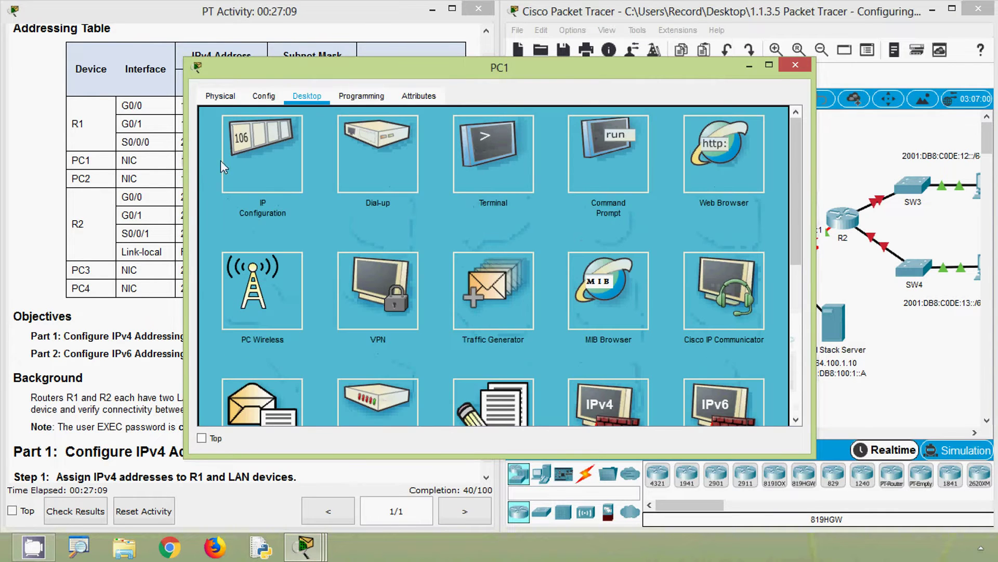
pyautogui.moveTo(188, 177); pyautogui.dragTo(404, 177)
pyautogui.click(466, 177)
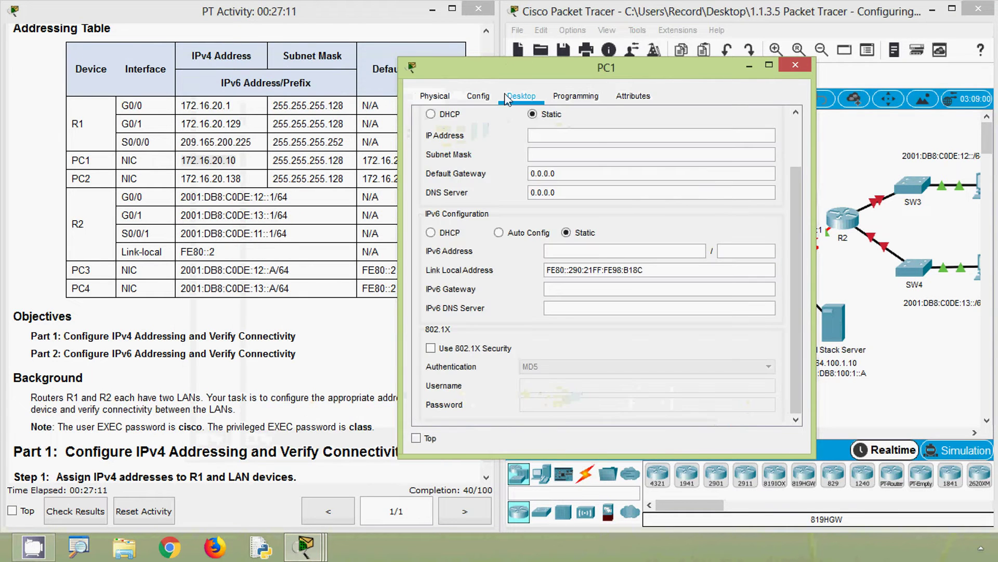
pyautogui.moveTo(515, 72); pyautogui.dragTo(631, 57)
pyautogui.click(659, 120)
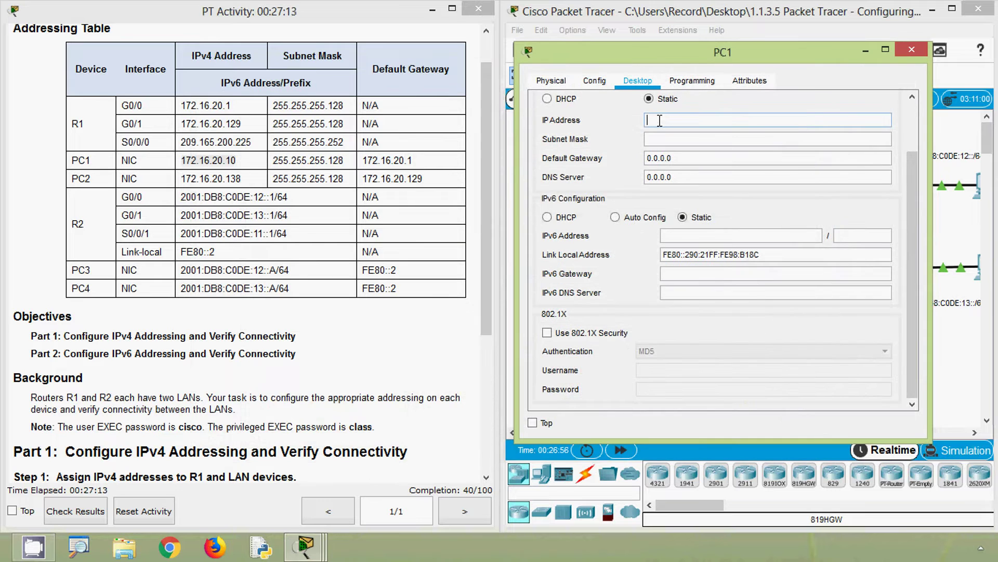
pyautogui.hotkey('ctrl', 'v')
# - Correct PC1's subnet mask to 255.255.255.128
pyautogui.click(656, 139)
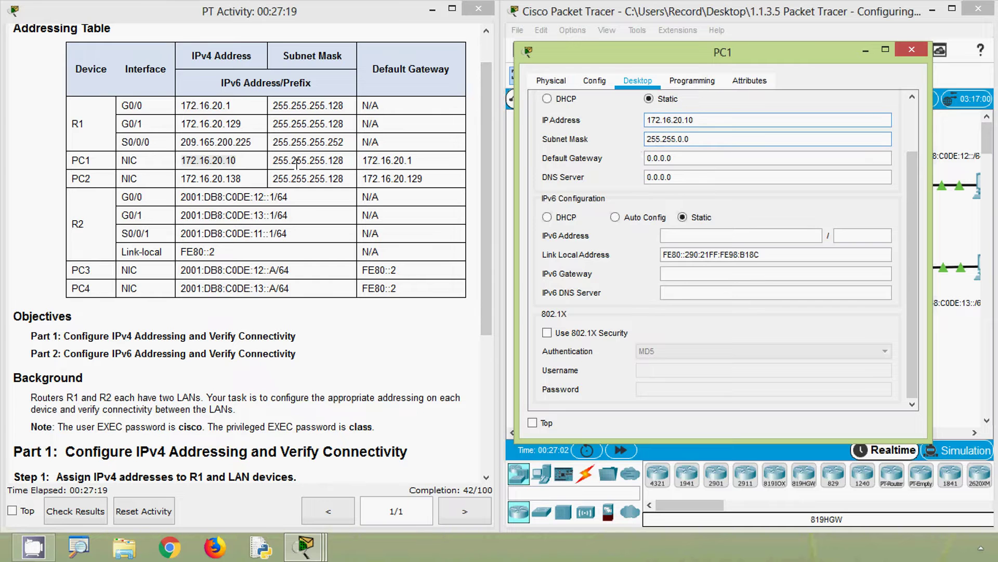
pyautogui.moveTo(274, 161); pyautogui.dragTo(342, 160)
pyautogui.hotkey('ctrl', 'c')
pyautogui.click(708, 142)
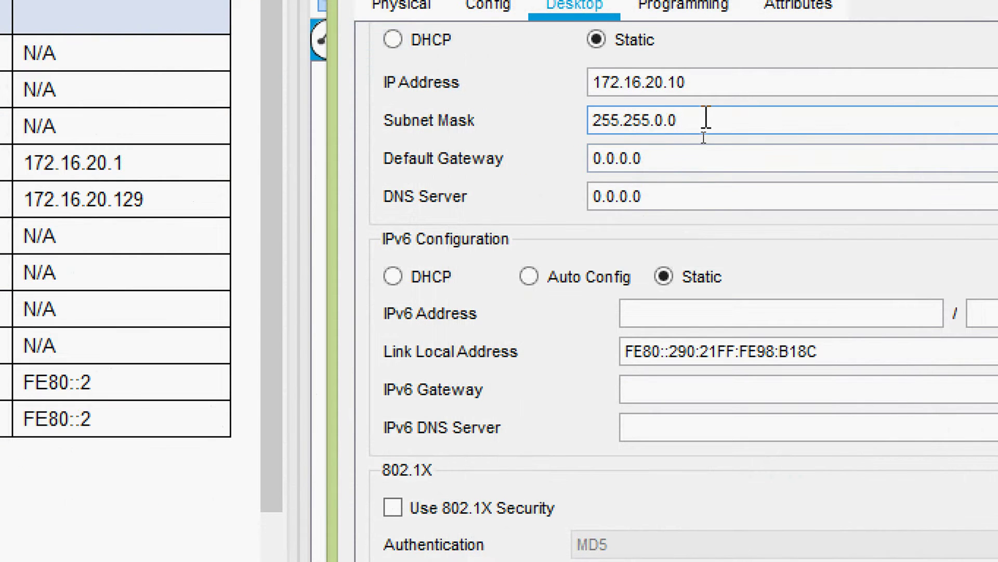
pyautogui.press('BackSpace')
pyautogui.press('BackSpace')
pyautogui.press('BackSpace')
pyautogui.write('255.128')
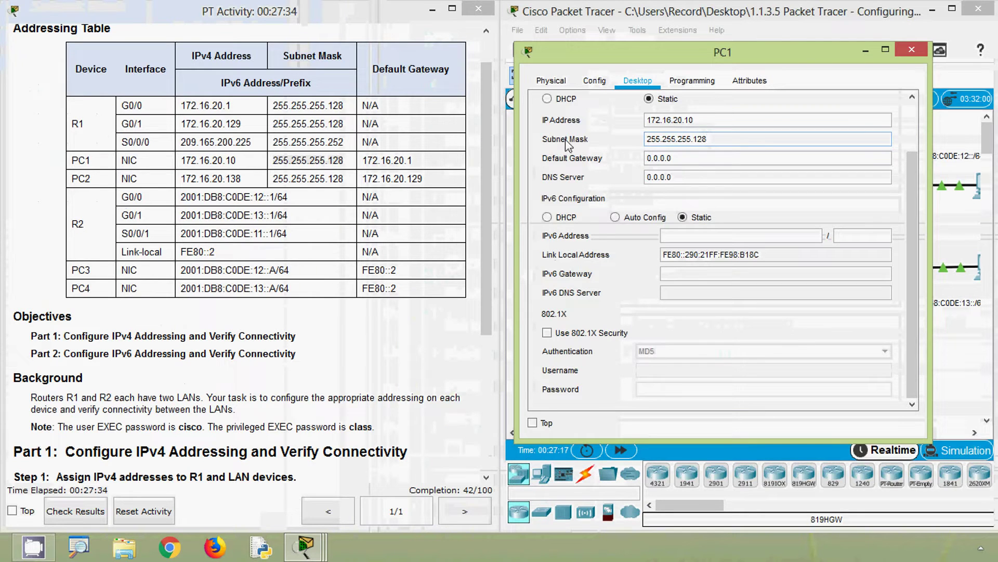
# - Set PC1's default gateway to 172.16.20.1 and close its window
pyautogui.moveTo(413, 160); pyautogui.dragTo(366, 157)
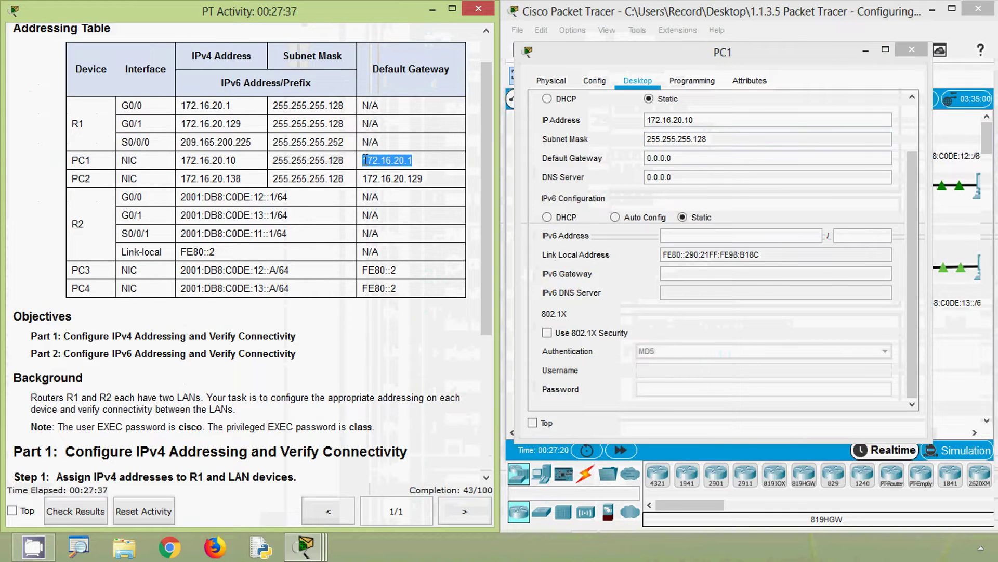
pyautogui.click(692, 157)
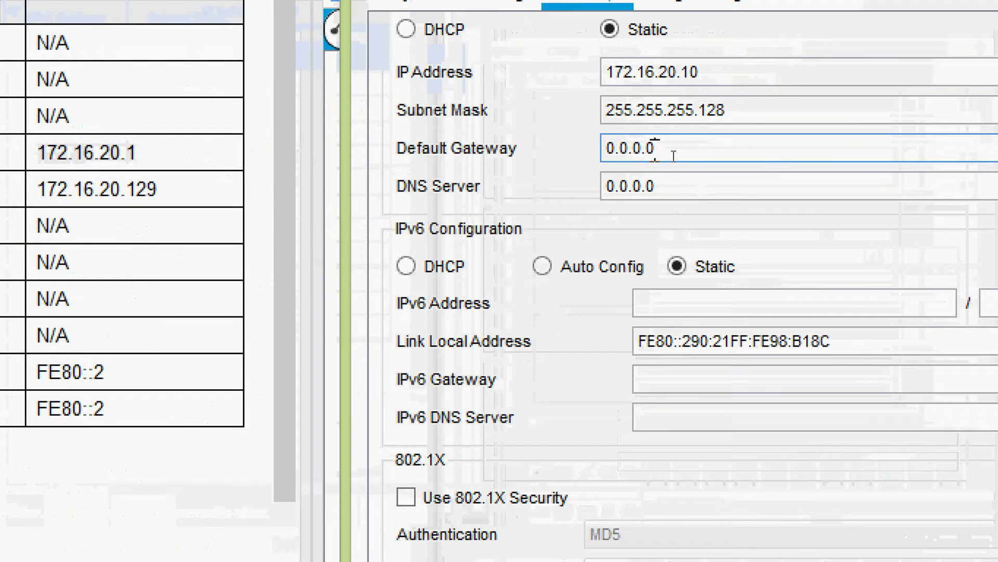
pyautogui.moveTo(676, 158); pyautogui.dragTo(643, 157)
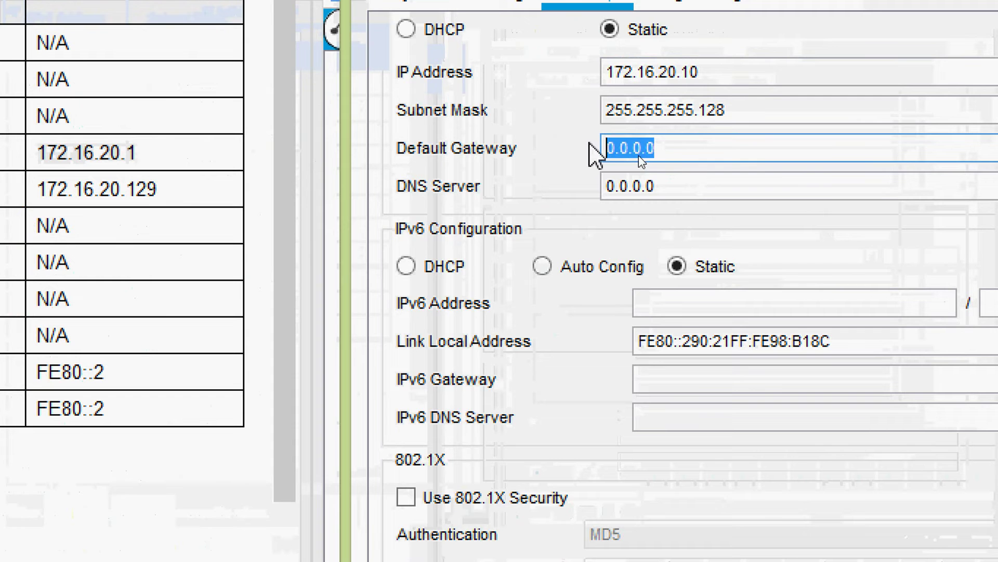
pyautogui.write('172.16.20.1')
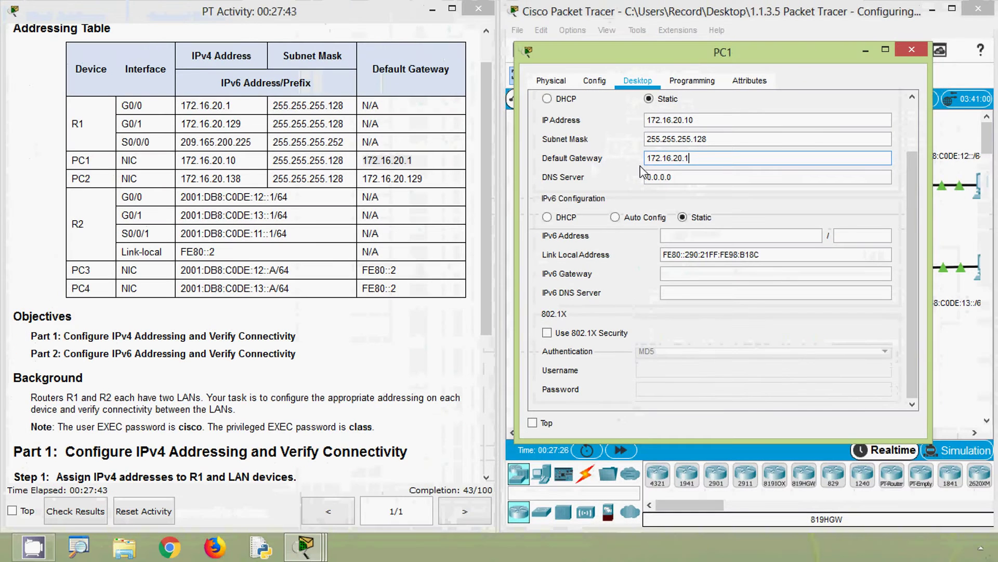
pyautogui.click(712, 199)
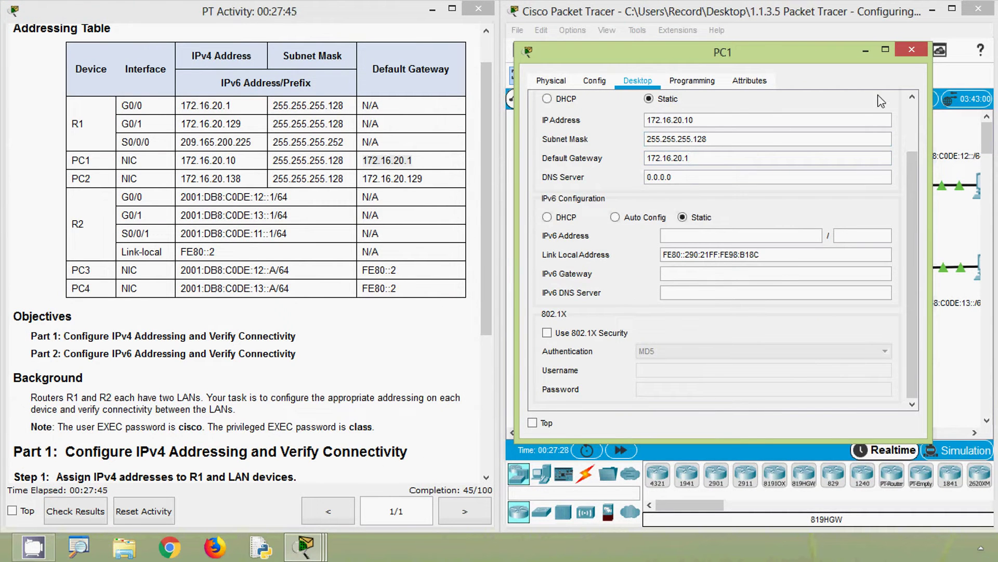
pyautogui.click(905, 50)
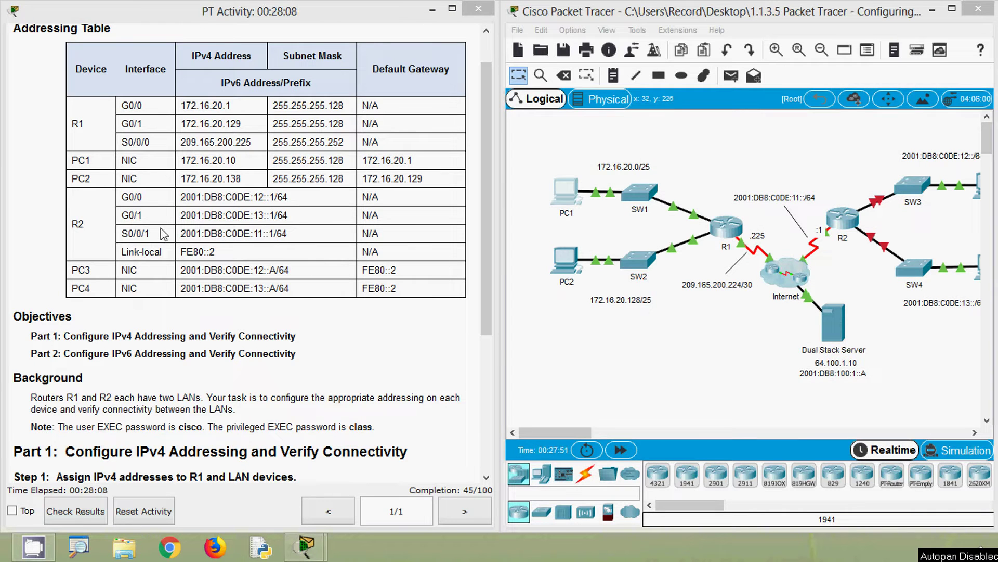
# - Enter 172.16.20.138 as PC2's IPv4 address in its IP Configuration
pyautogui.moveTo(181, 179); pyautogui.dragTo(242, 179)
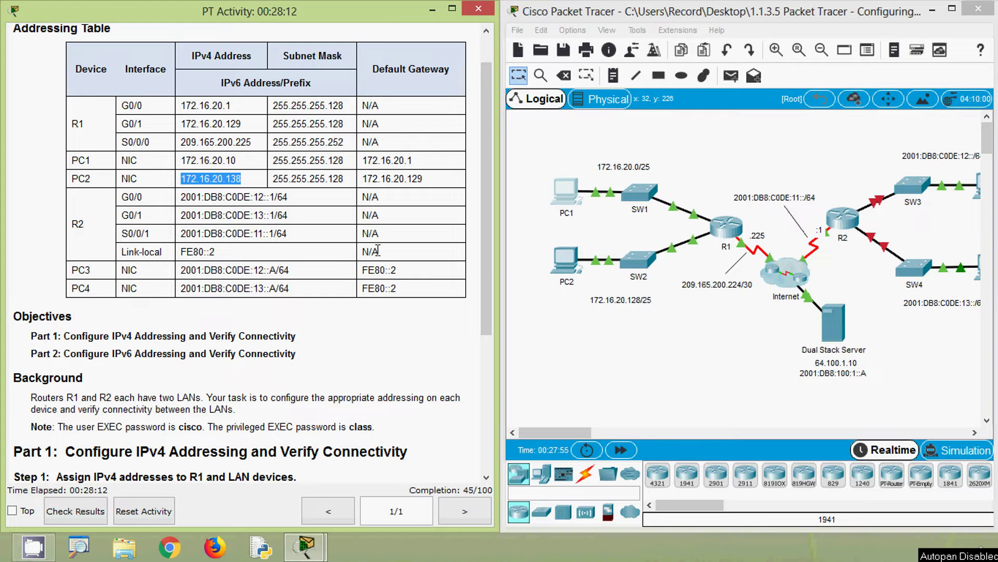
pyautogui.click(567, 267)
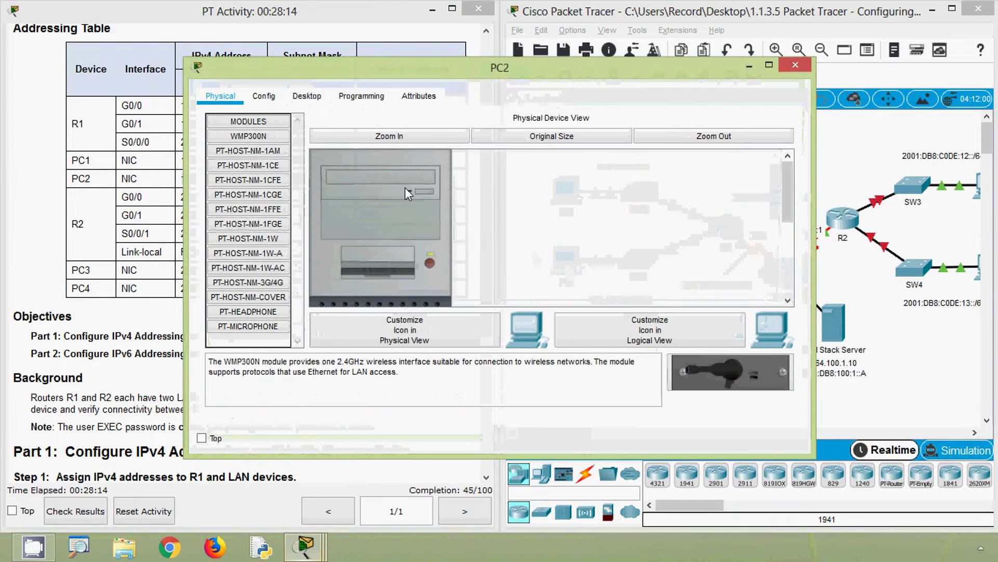
pyautogui.click(309, 98)
pyautogui.click(297, 151)
pyautogui.moveTo(296, 70); pyautogui.dragTo(619, 67)
pyautogui.click(686, 124)
pyautogui.write('172.16.20.138')
# - Replace PC2's auto-filled mask 255.255.0.0 with 255.255.255.128
pyautogui.click(699, 146)
pyautogui.moveTo(272, 178); pyautogui.dragTo(340, 179)
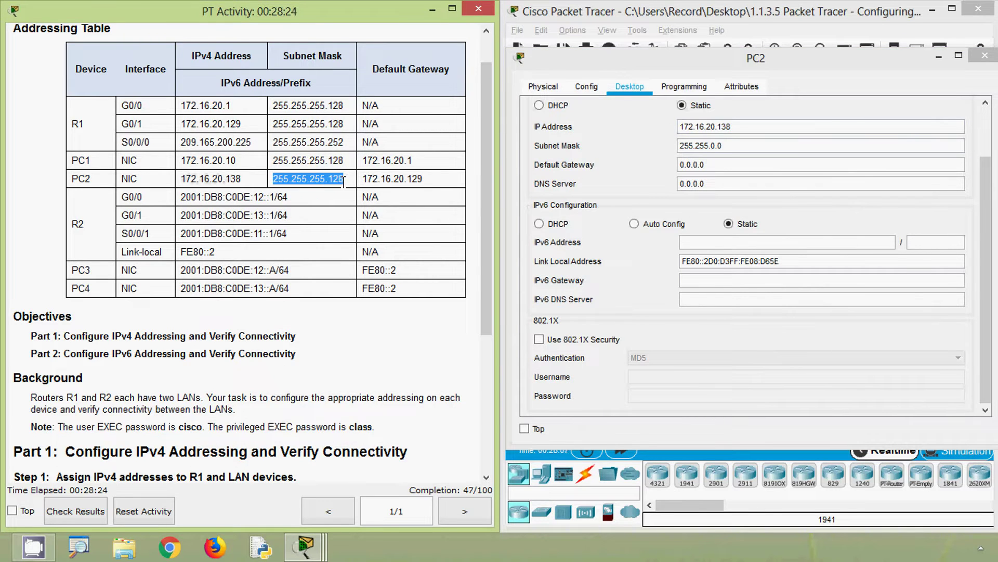
pyautogui.click(733, 146)
pyautogui.hotkey('ctrl', 'v')
# - Set PC2's default gateway to 172.16.20.129 and close its window
pyautogui.press('Tab')
pyautogui.moveTo(363, 179); pyautogui.dragTo(427, 181)
pyautogui.hotkey('ctrl', 'c')
pyautogui.click(712, 165)
pyautogui.hotkey('ctrl', 'v')
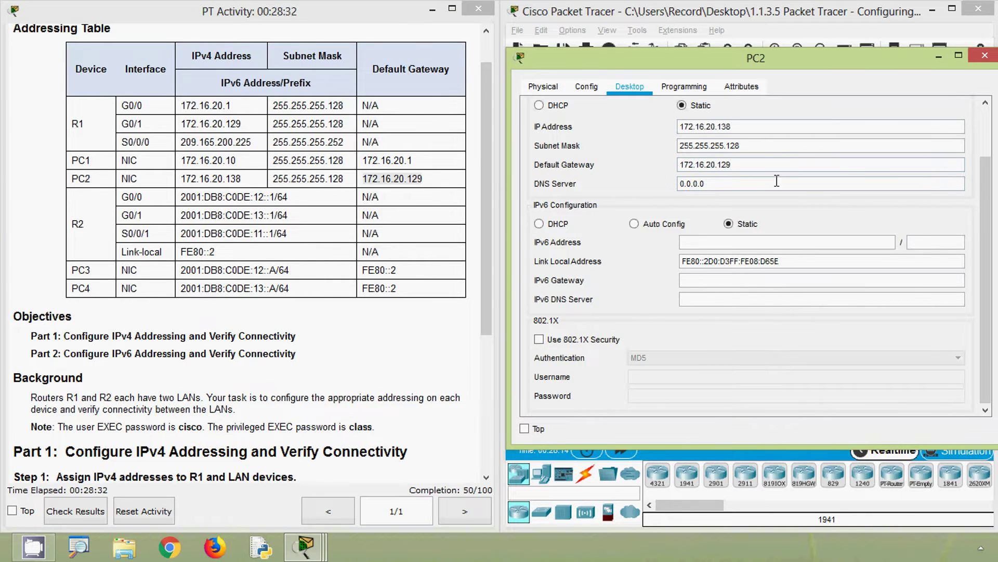
pyautogui.click(985, 58)
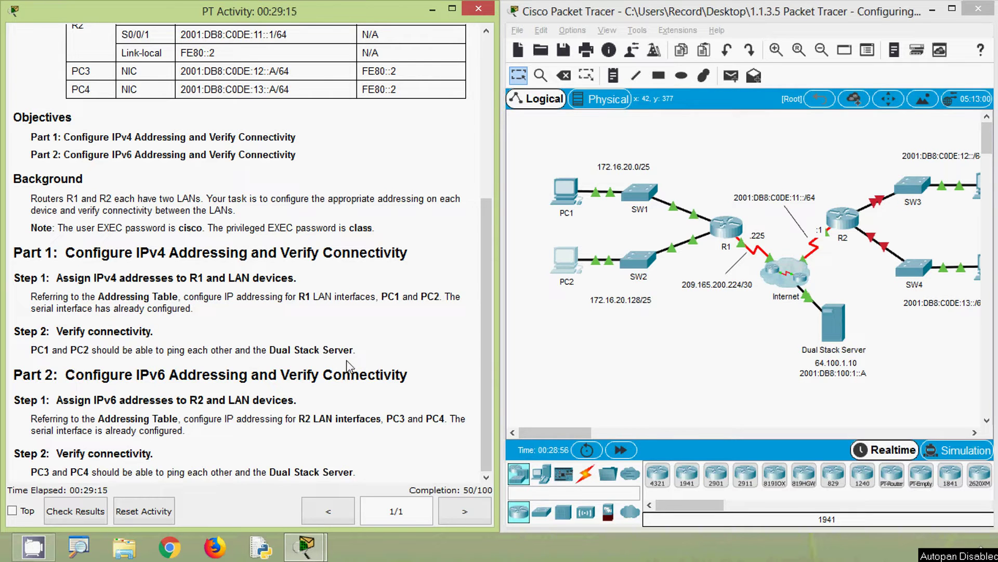
# - From PC1's command prompt, ping PC2 at 172.16.20.138
pyautogui.scroll(5, 346, 229)
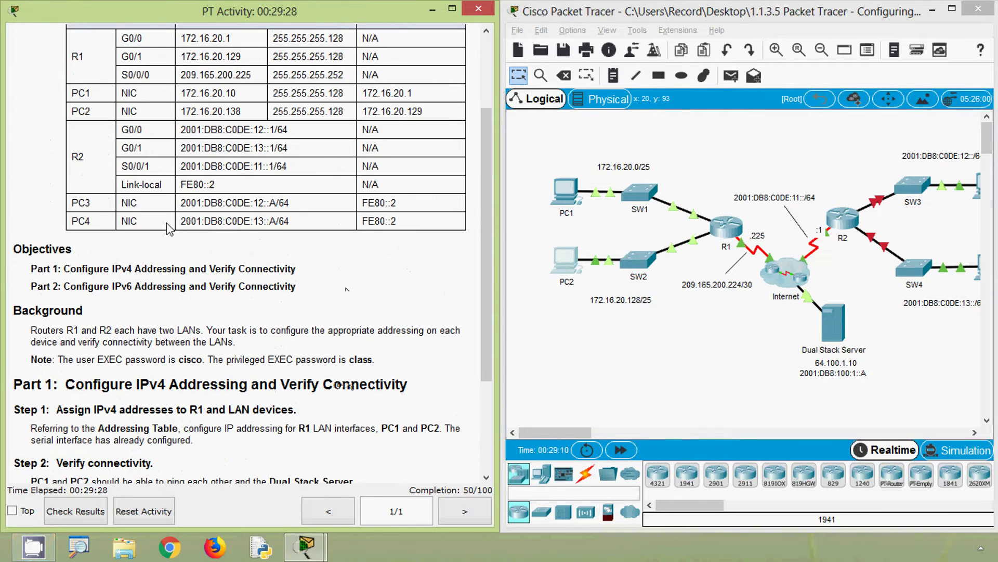
pyautogui.moveTo(181, 111); pyautogui.dragTo(252, 113)
pyautogui.hotkey('ctrl', 'c')
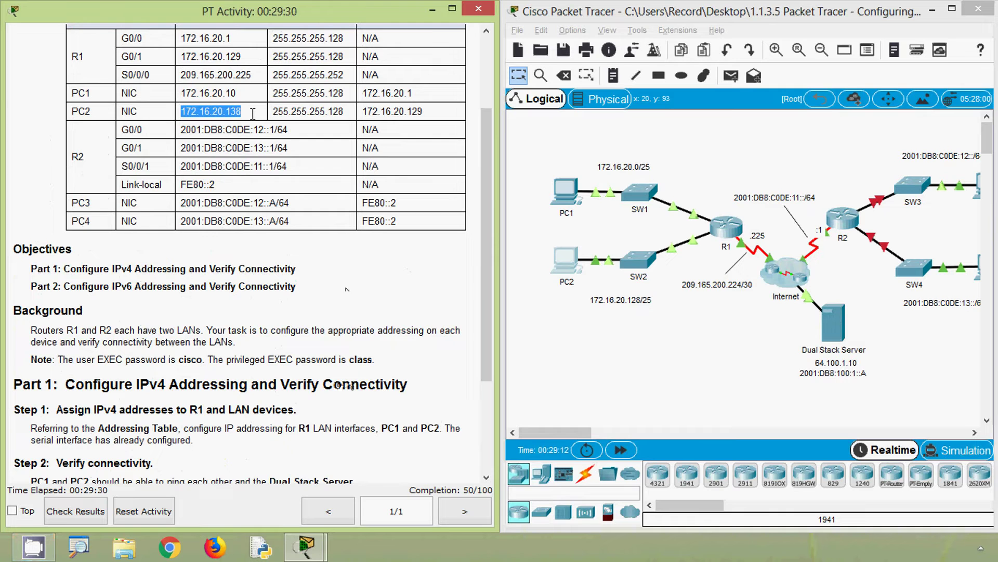
pyautogui.click(552, 191)
pyautogui.click(551, 194)
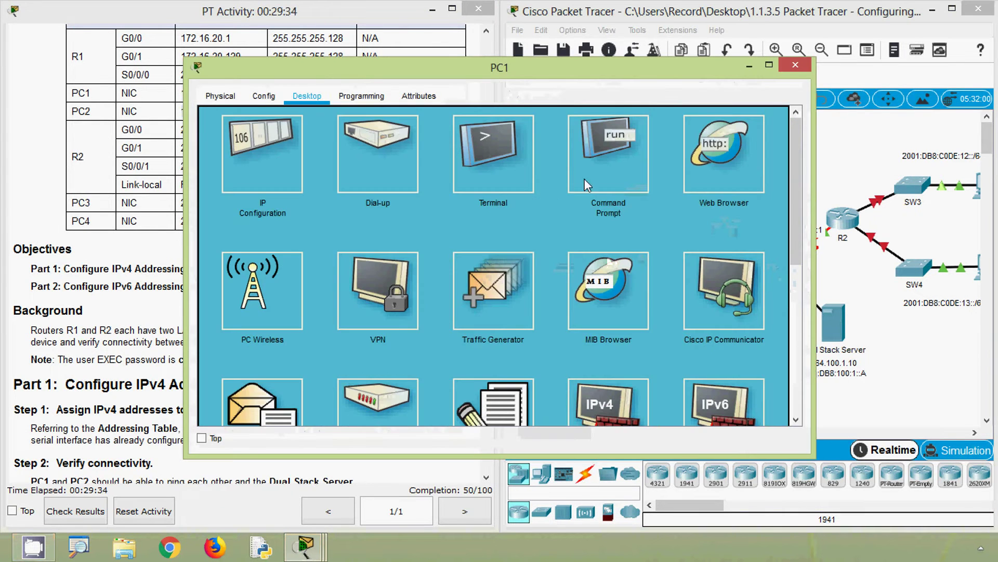
pyautogui.click(602, 156)
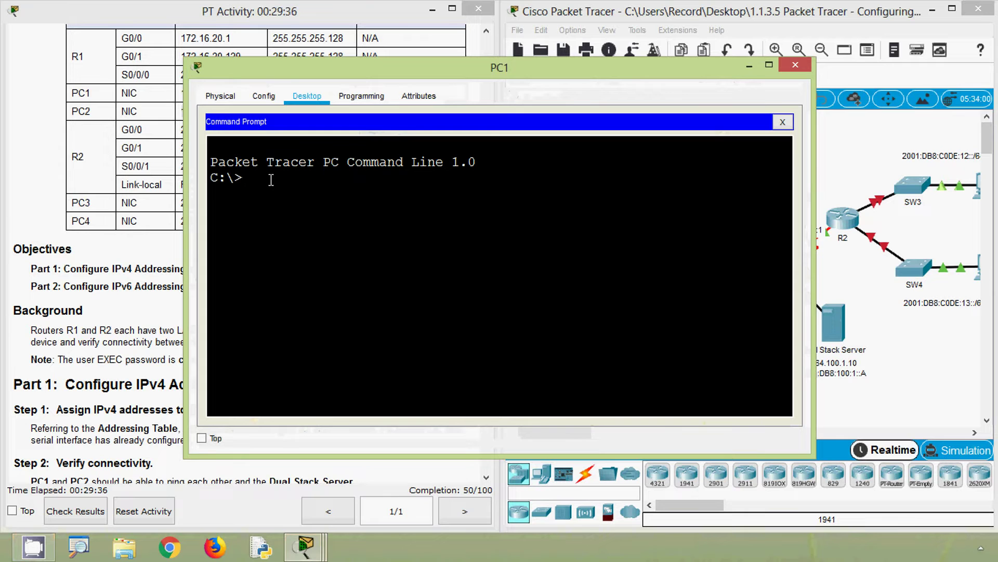
pyautogui.write('pi')
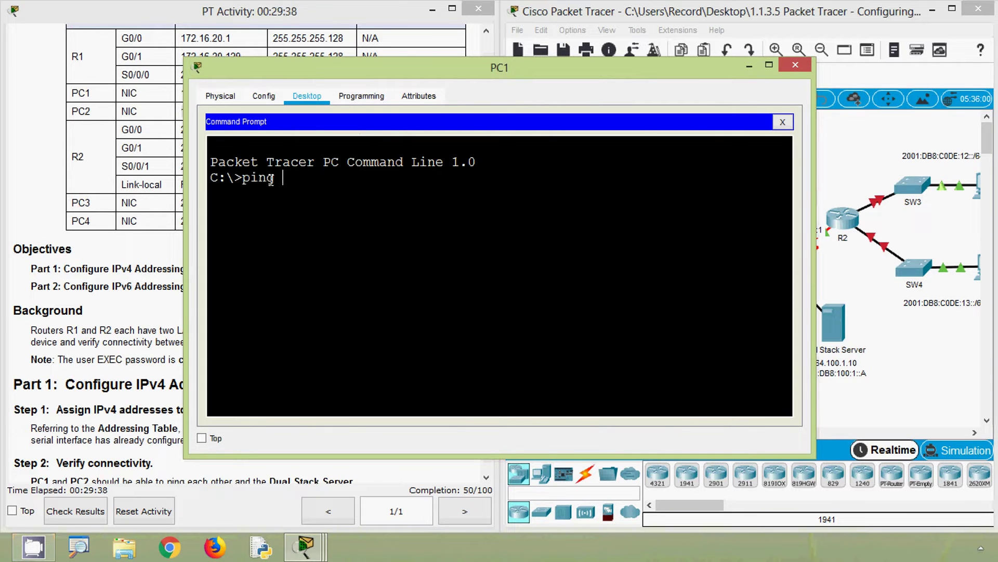
pyautogui.write('ng')
pyautogui.rightClick(288, 177)
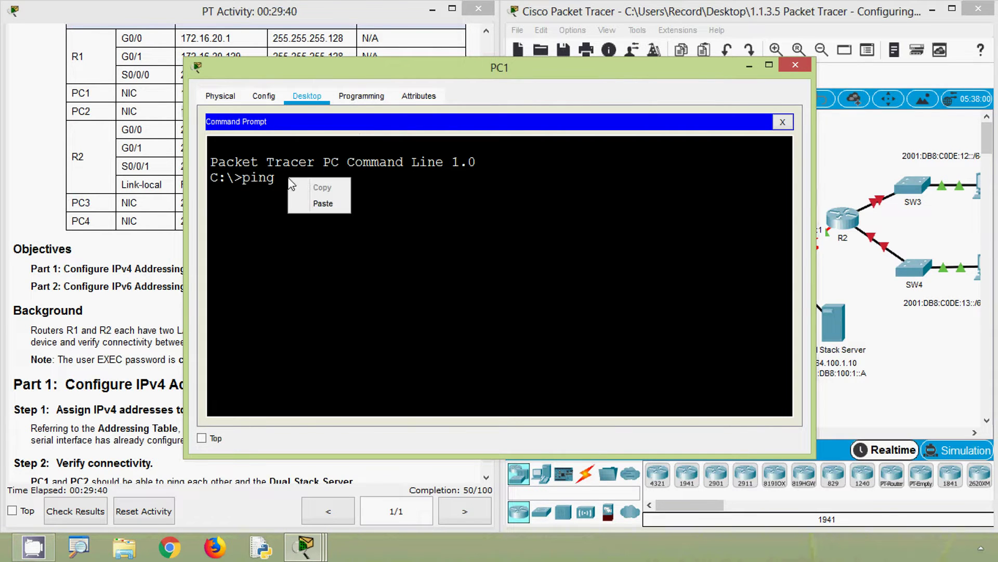
pyautogui.click(312, 205)
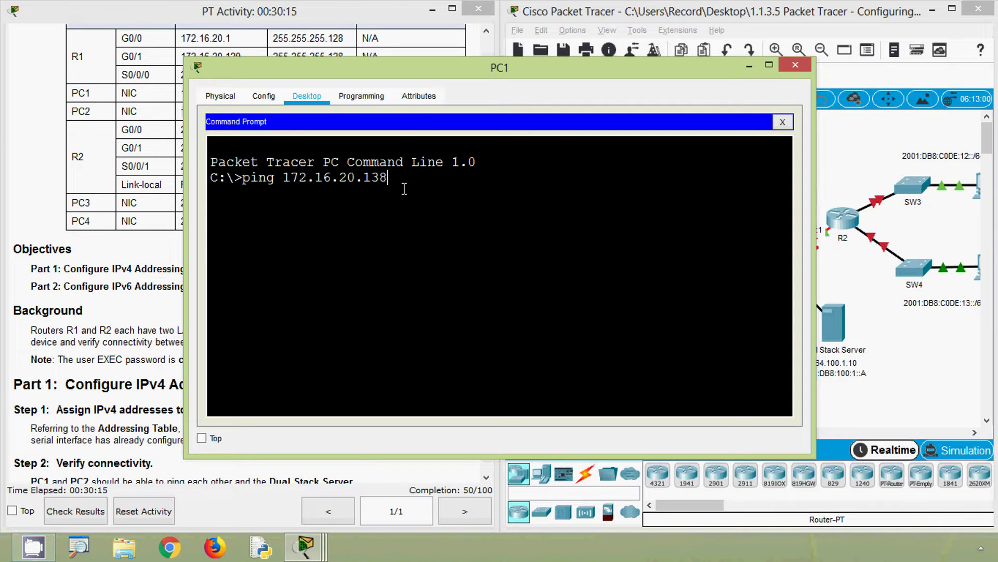
pyautogui.press('Return')
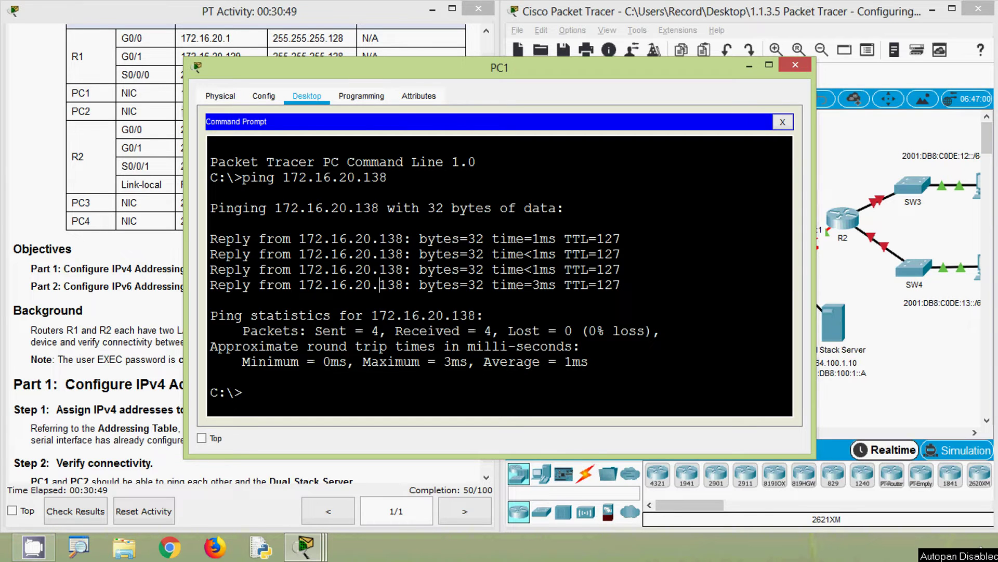
# - Ping the Dual Stack Server at 64.100.1.10 from PC1, then close PC1
pyautogui.click(374, 287)
pyautogui.moveTo(535, 74); pyautogui.dragTo(467, 73)
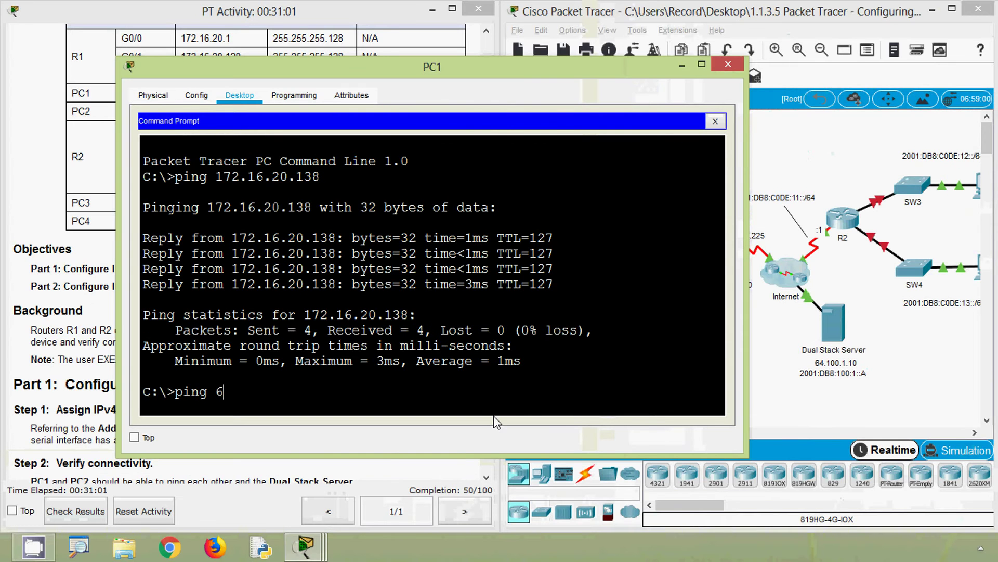
pyautogui.write('00.1.10')
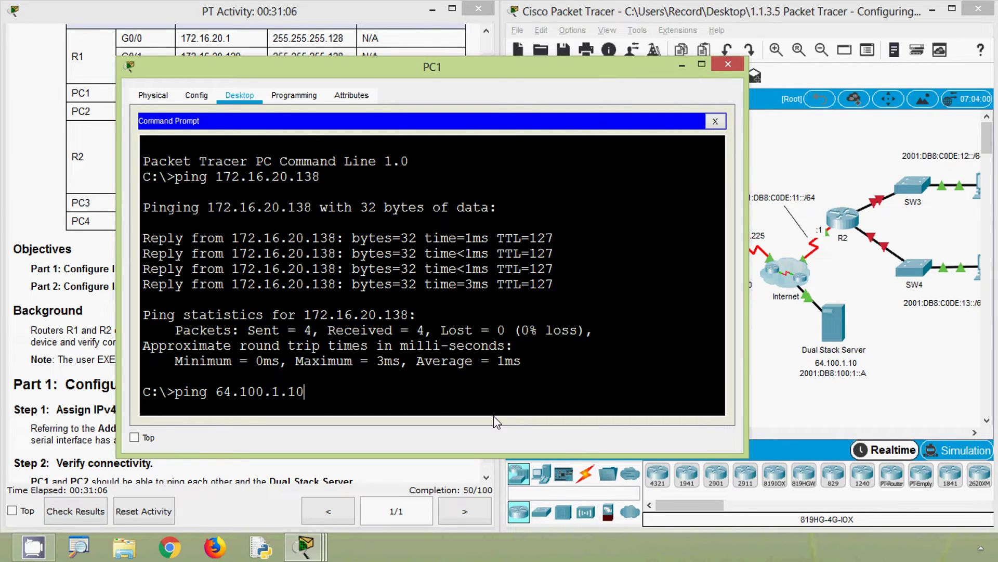
pyautogui.press('Return')
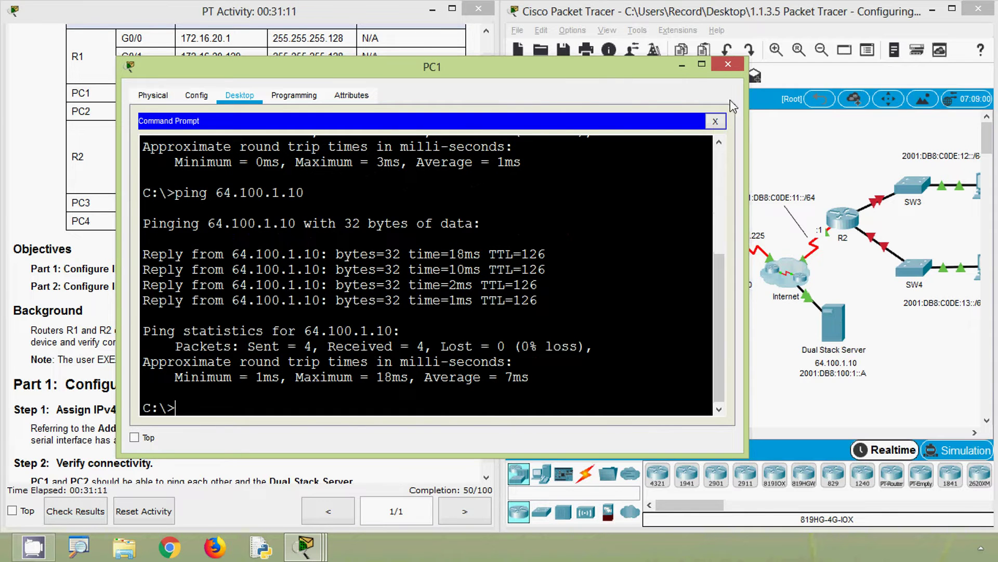
pyautogui.click(728, 64)
pyautogui.click(197, 373)
pyautogui.scroll(-5, 198, 373)
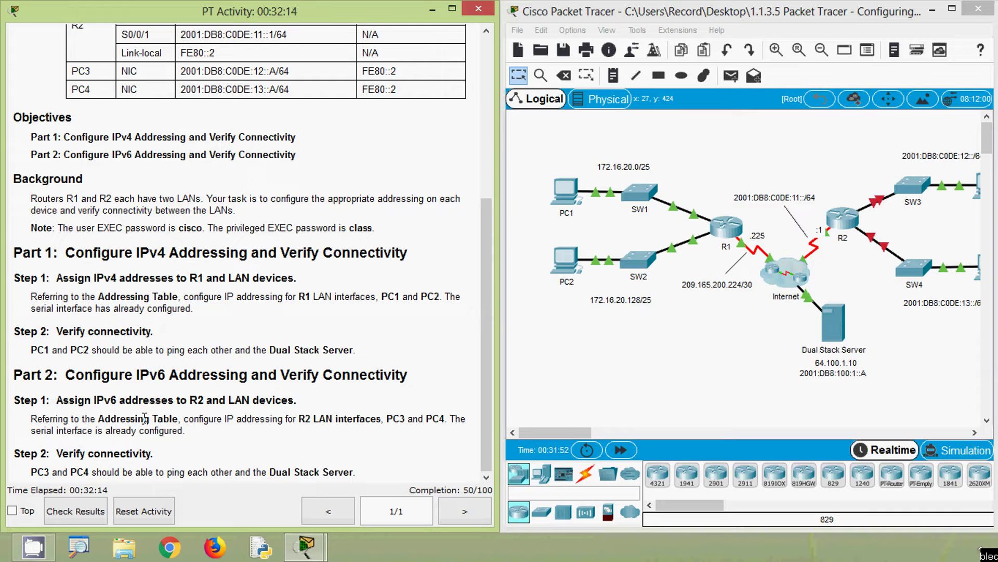
# - Select R2 G0/0's IPv6 address 2001:DB8:C0DE:12::1/64 in the table and open R2's CLI
pyautogui.moveTo(562, 432); pyautogui.dragTo(584, 432)
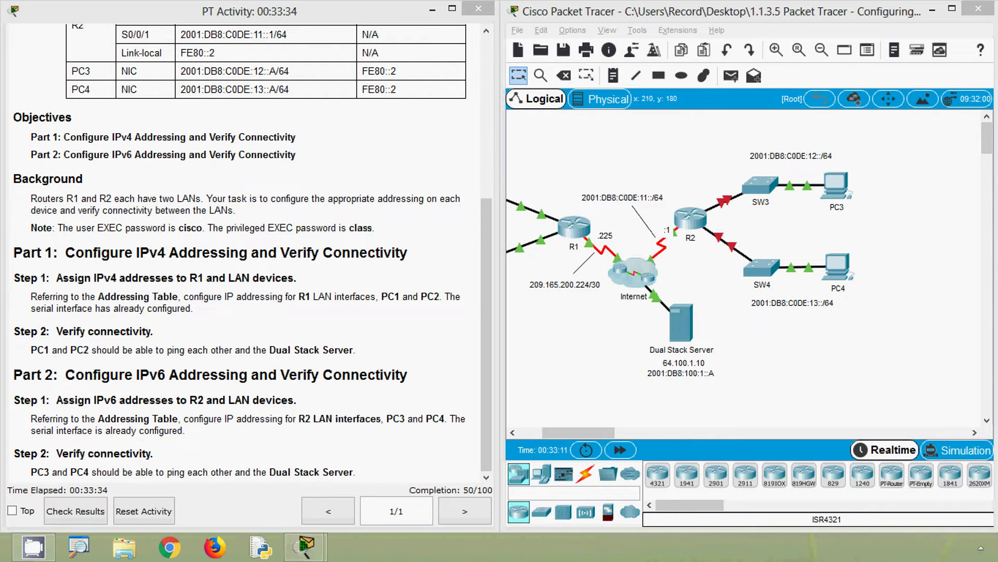
pyautogui.moveTo(487, 260); pyautogui.dragTo(490, 137)
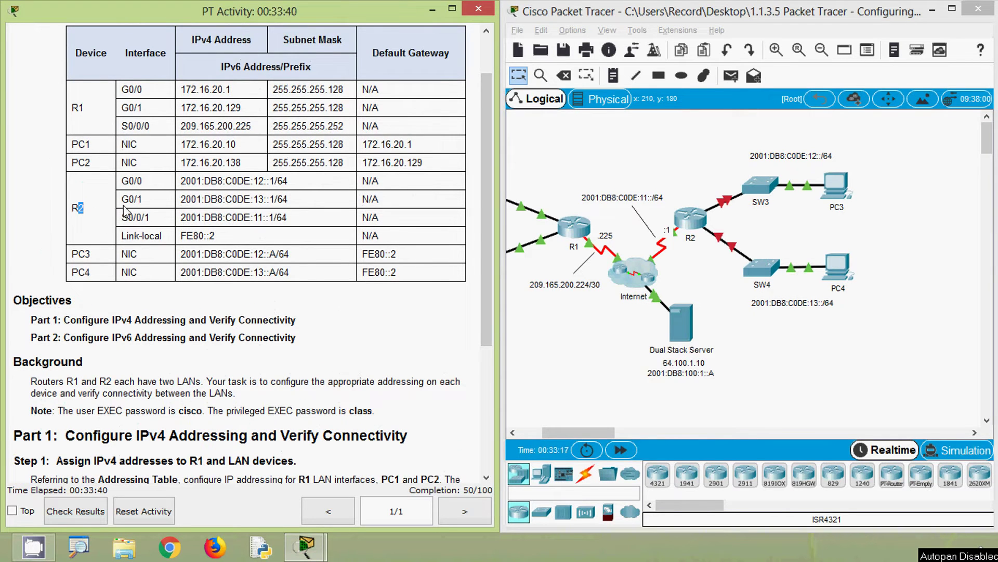
pyautogui.moveTo(125, 199); pyautogui.dragTo(144, 199)
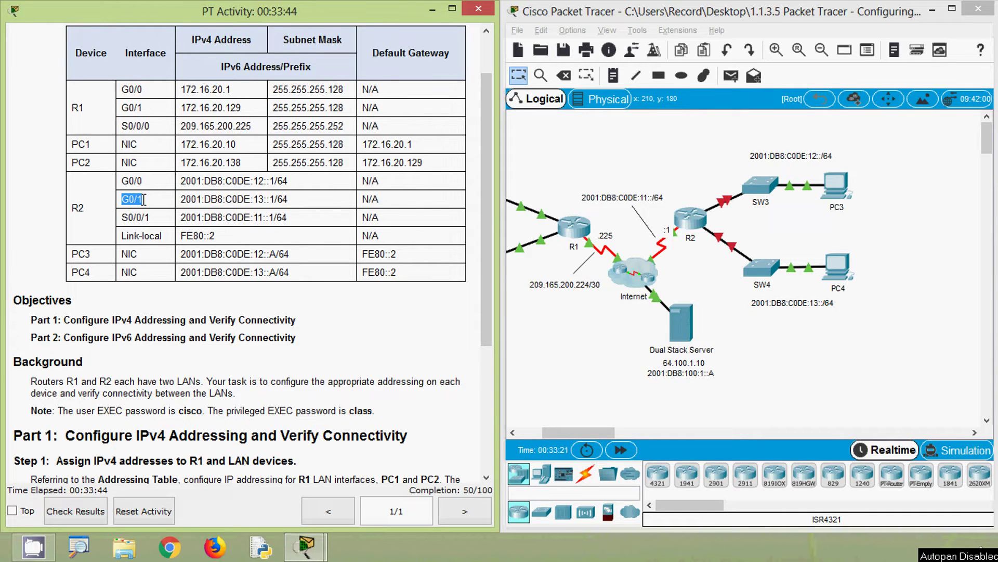
pyautogui.moveTo(122, 181); pyautogui.dragTo(145, 181)
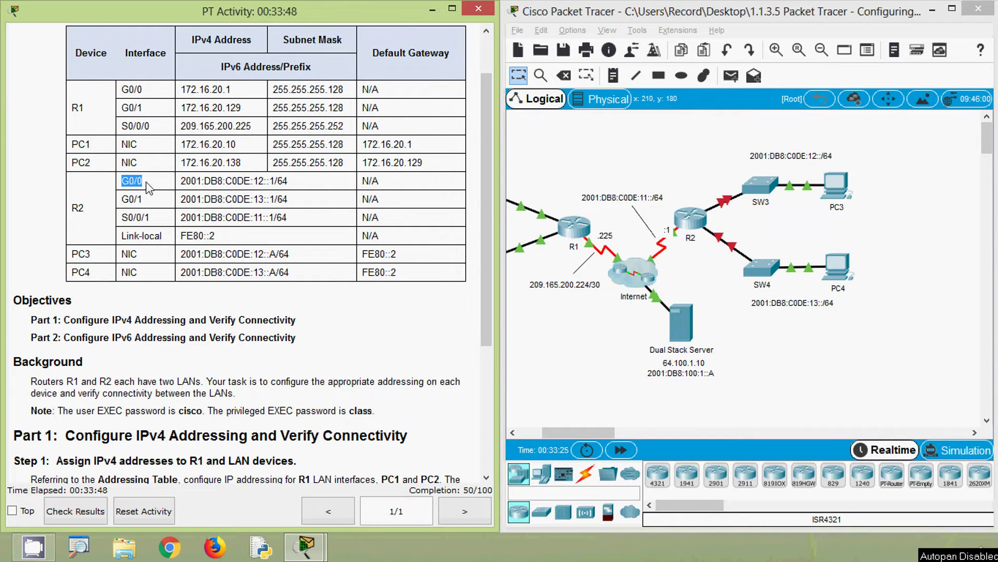
pyautogui.moveTo(182, 182)
pyautogui.mouseDown()
pyautogui.moveTo(276, 183)
pyautogui.moveTo(182, 183)
pyautogui.mouseUp()
pyautogui.hotkey('ctrl', 'c')
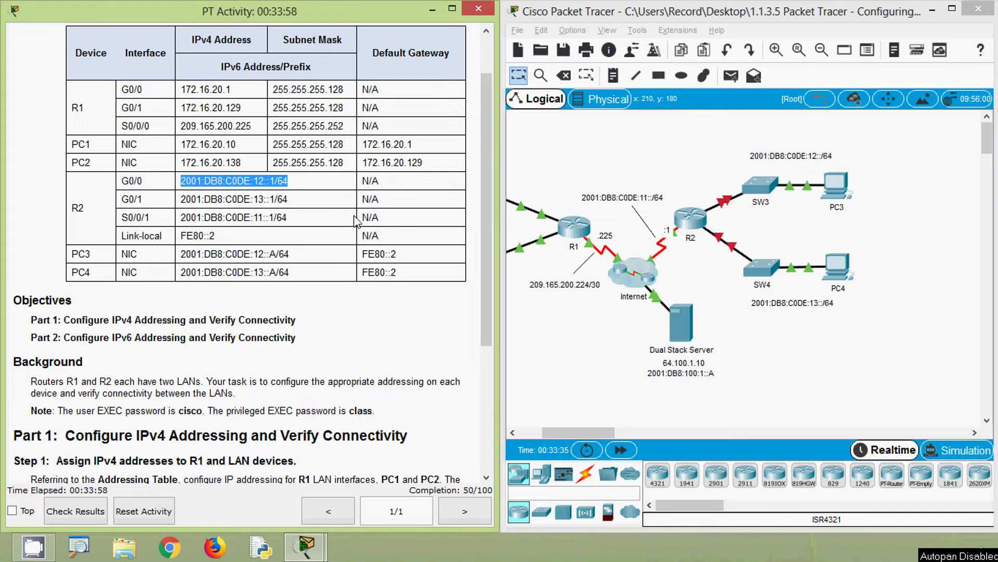
pyautogui.click(690, 218)
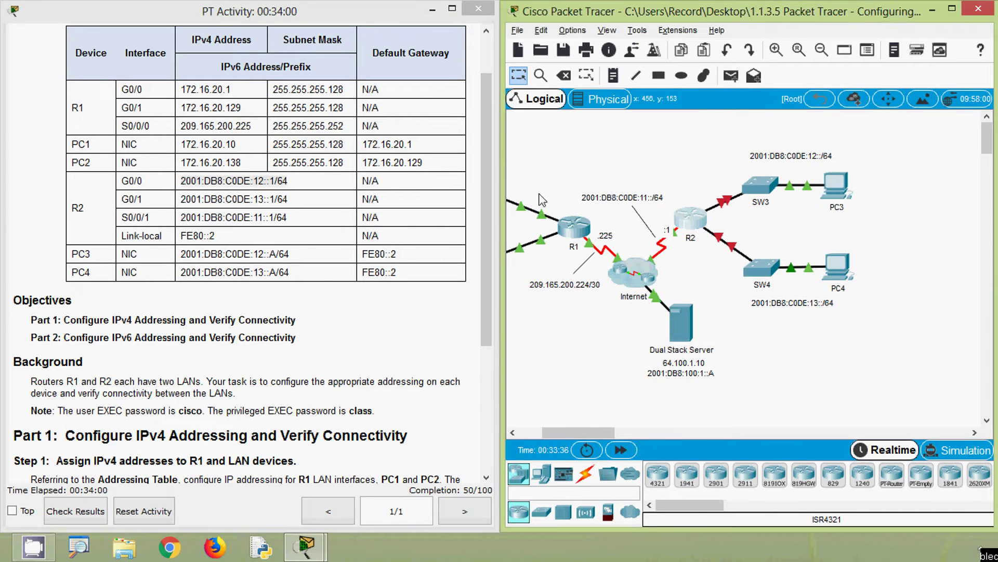
pyautogui.click(407, 97)
# - Log in to R2's console with the passwords, enable, and enter global configuration mode
pyautogui.moveTo(413, 74); pyautogui.dragTo(604, 49)
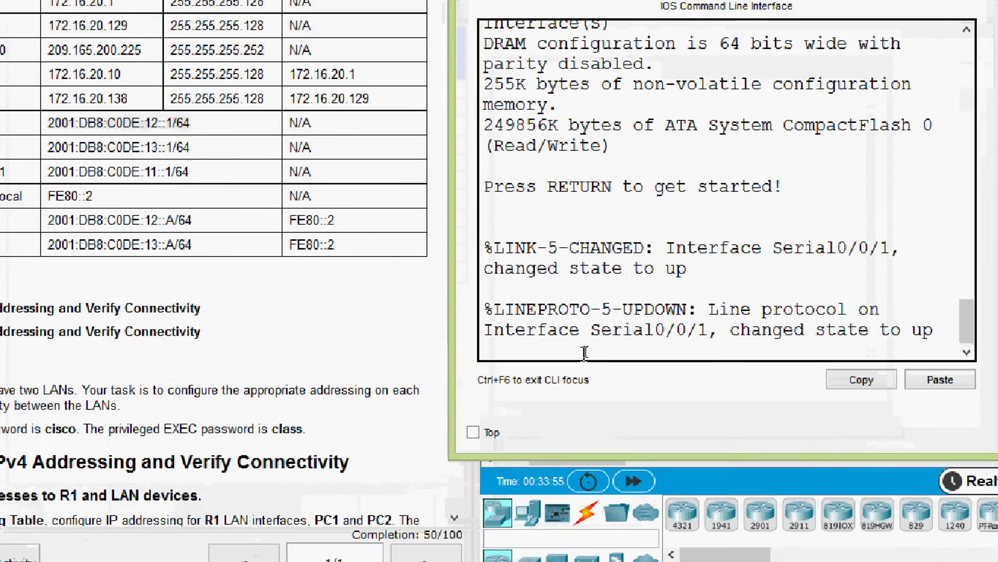
pyautogui.press('Return')
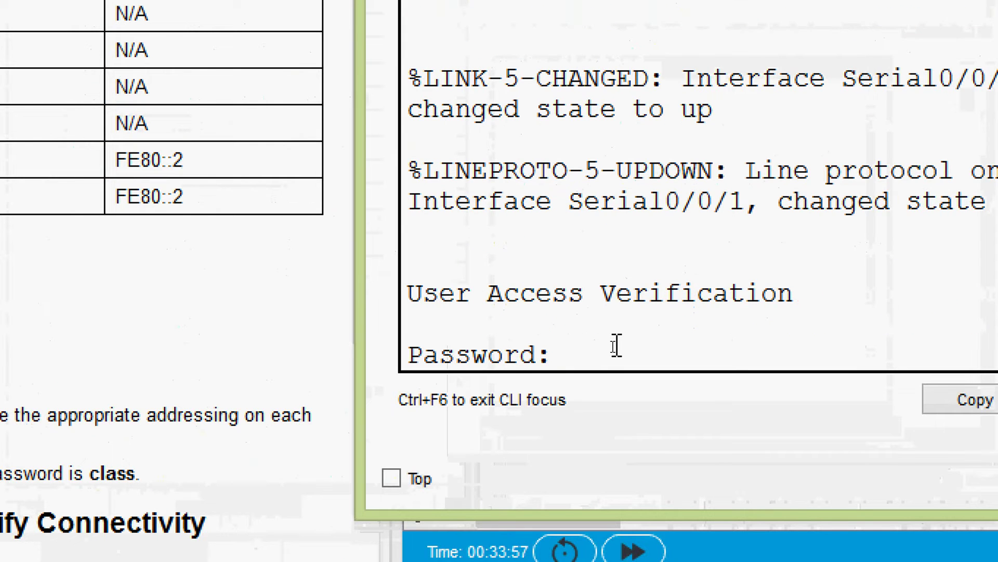
pyautogui.write('class')
pyautogui.press('Return')
pyautogui.write('ena')
pyautogui.press('Return')
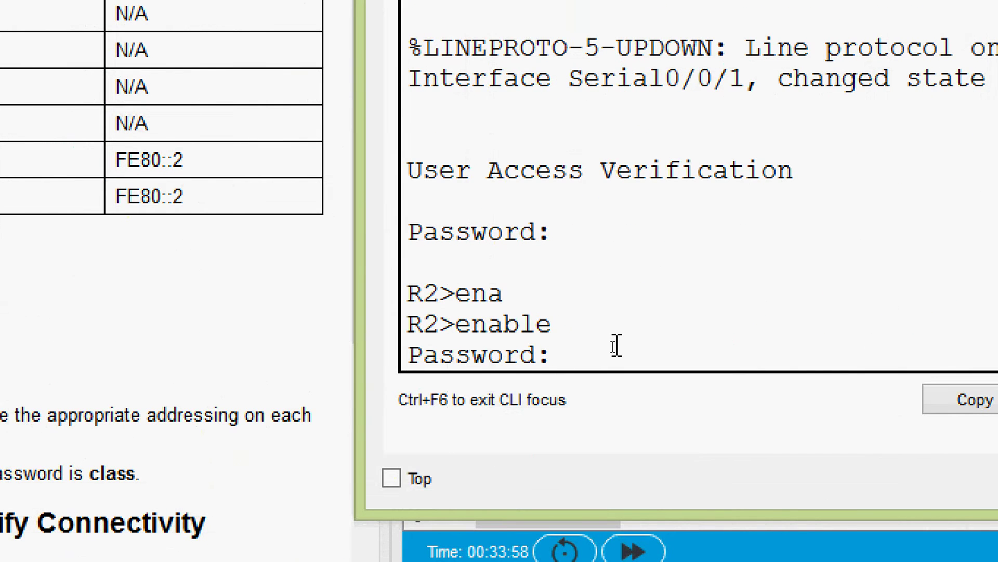
pyautogui.write('class')
pyautogui.press('Return')
pyautogui.write('conf')
pyautogui.press('Tab')
pyautogui.write('t')
pyautogui.press('Tab')
pyautogui.press('Return')
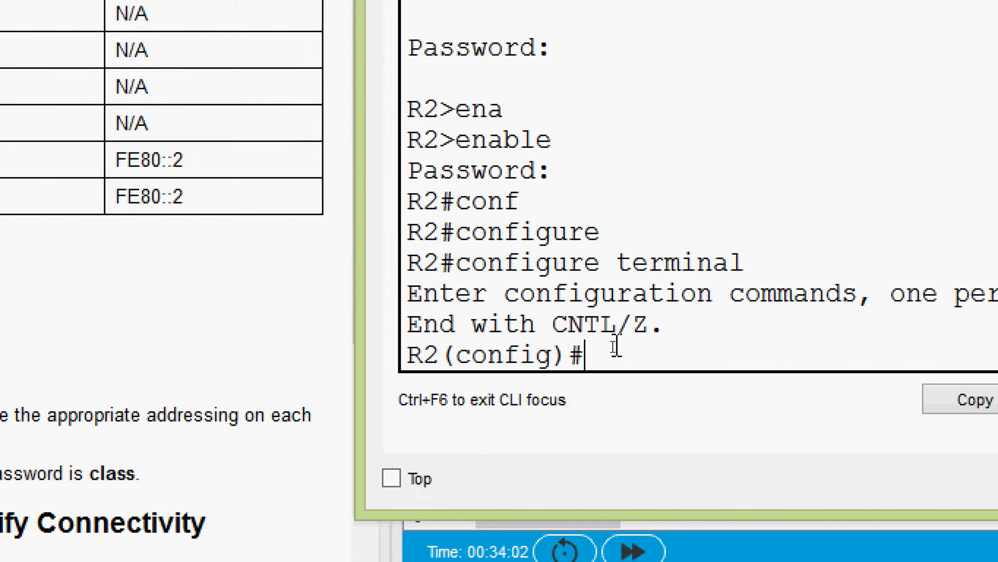
# - Assign IPv6 address 2001:DB8:C0DE:12::1/64 to interface GigabitEthernet0/0
pyautogui.write('inter')
pyautogui.press('Tab')
pyautogui.write('g')
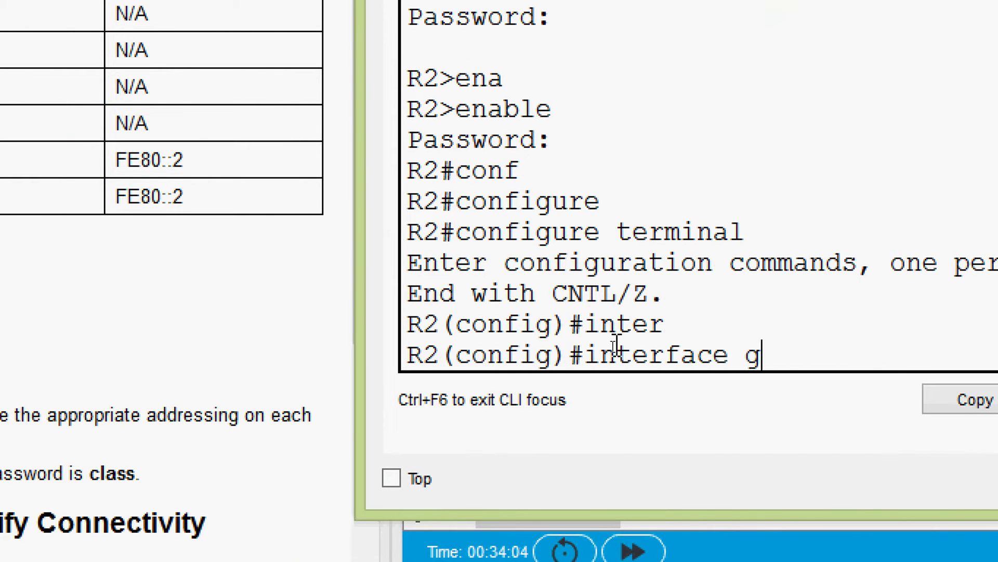
pyautogui.press('Tab')
pyautogui.write('0/0')
pyautogui.press('Return')
pyautogui.write('ipv')
pyautogui.press('Tab')
pyautogui.write('ad')
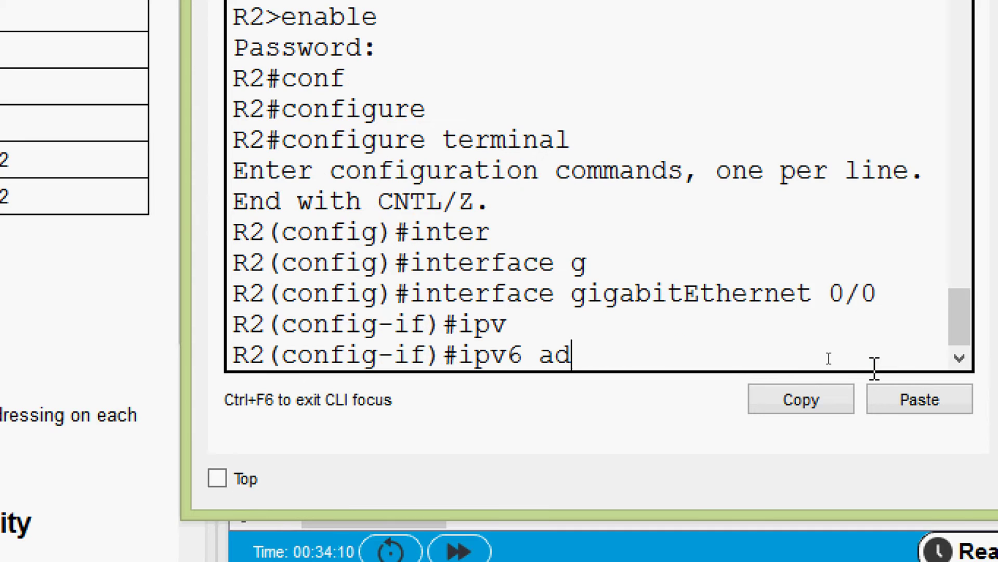
pyautogui.press('Tab')
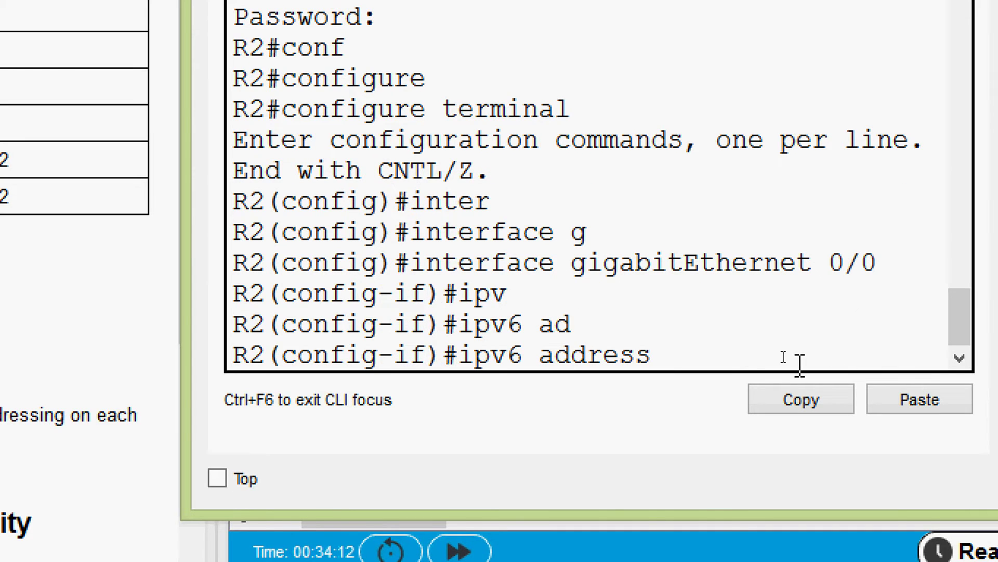
pyautogui.rightClick(727, 360)
pyautogui.click(757, 410)
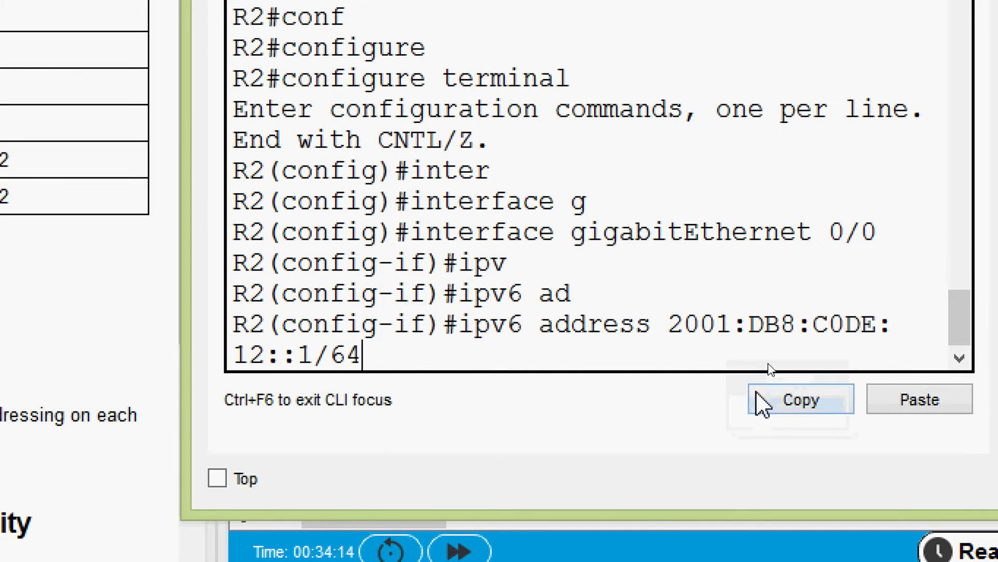
pyautogui.press('Return')
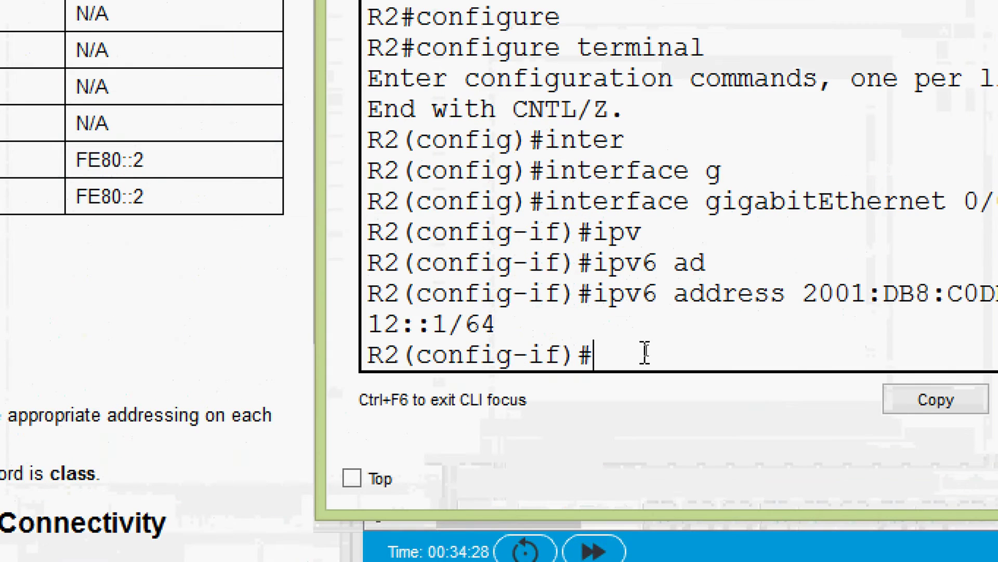
# - Add link-local address FE80::2 to G0/0 and bring it up with no shutdown
pyautogui.write('ipv')
pyautogui.press('Tab')
pyautogui.write('ad')
pyautogui.press('Tab')
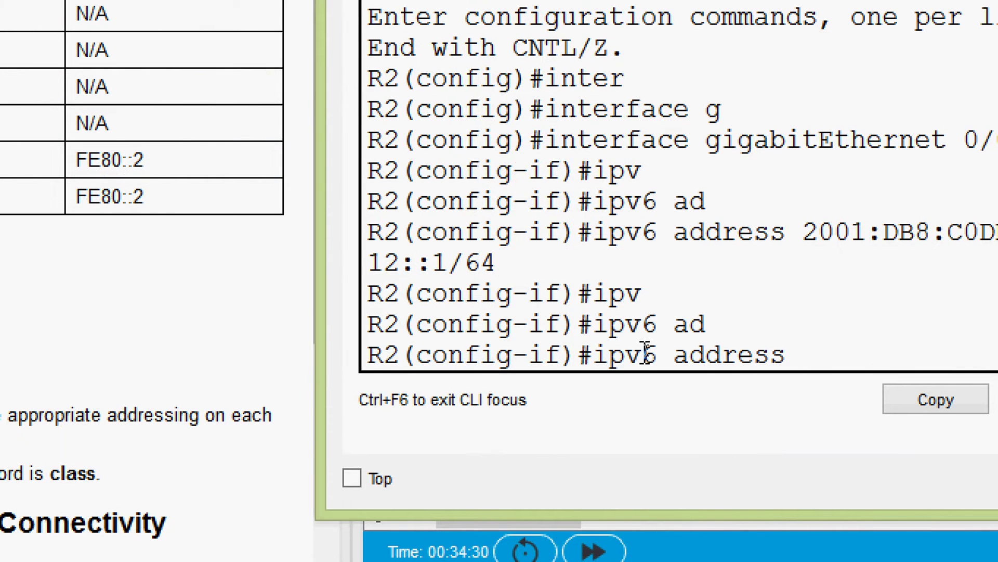
pyautogui.write('FE80::')
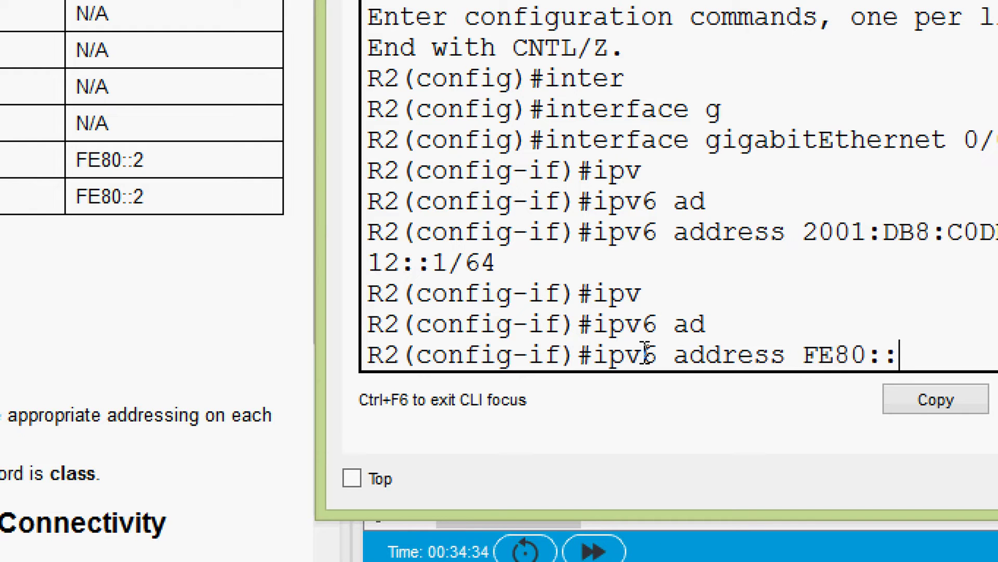
pyautogui.write('2 l')
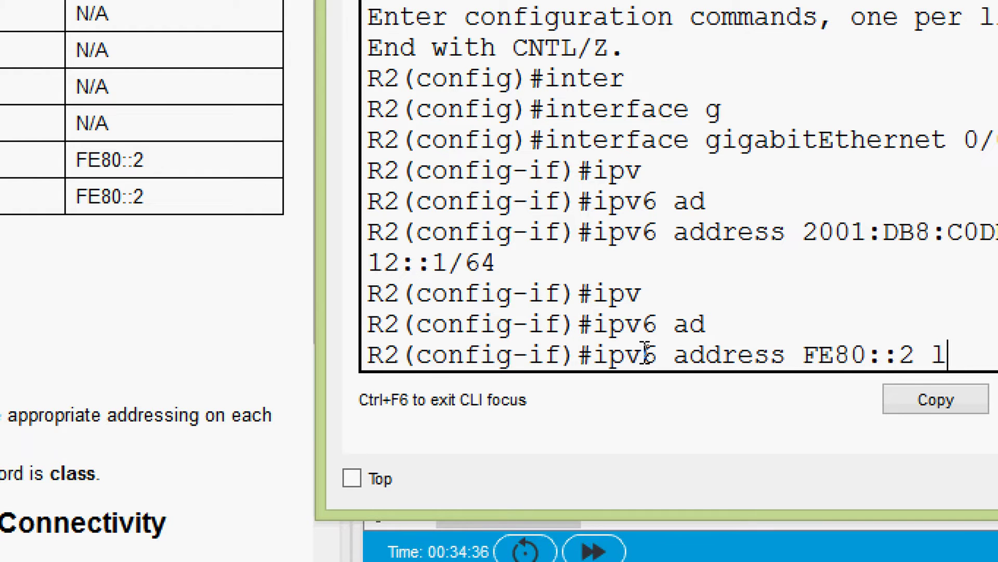
pyautogui.write('in')
pyautogui.press('Tab')
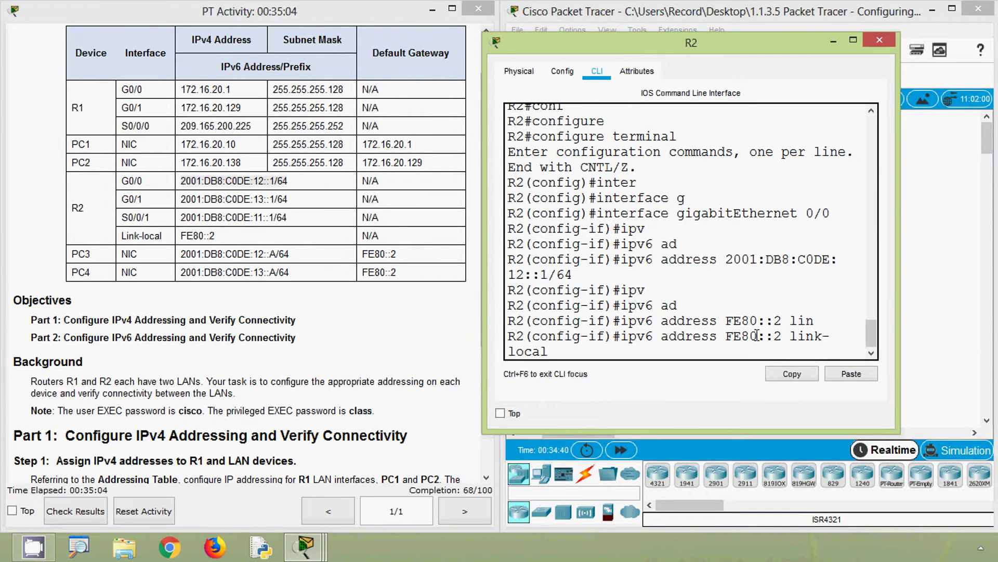
pyautogui.press('Return')
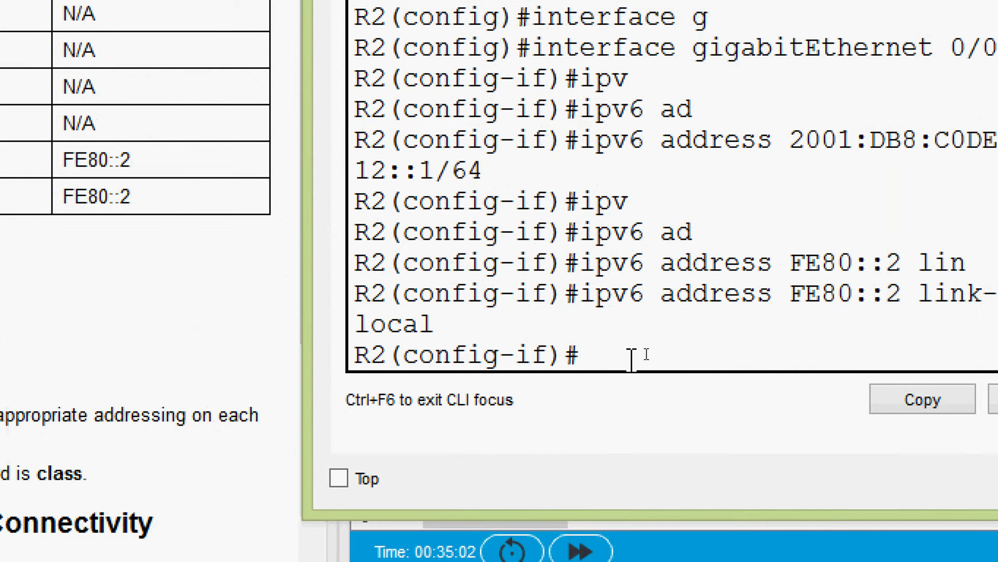
pyautogui.write('no sh')
pyautogui.press('Tab')
pyautogui.press('Return')
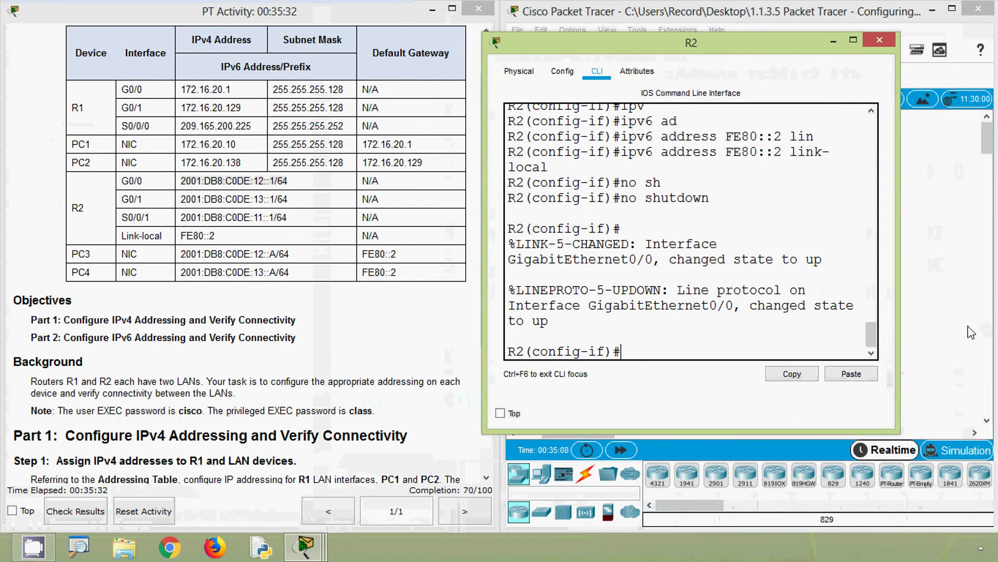
# - Select R2's G0/1 address 2001:DB8:C0DE:13::1/64 in the addressing table and reopen R2's CLI
pyautogui.click(971, 333)
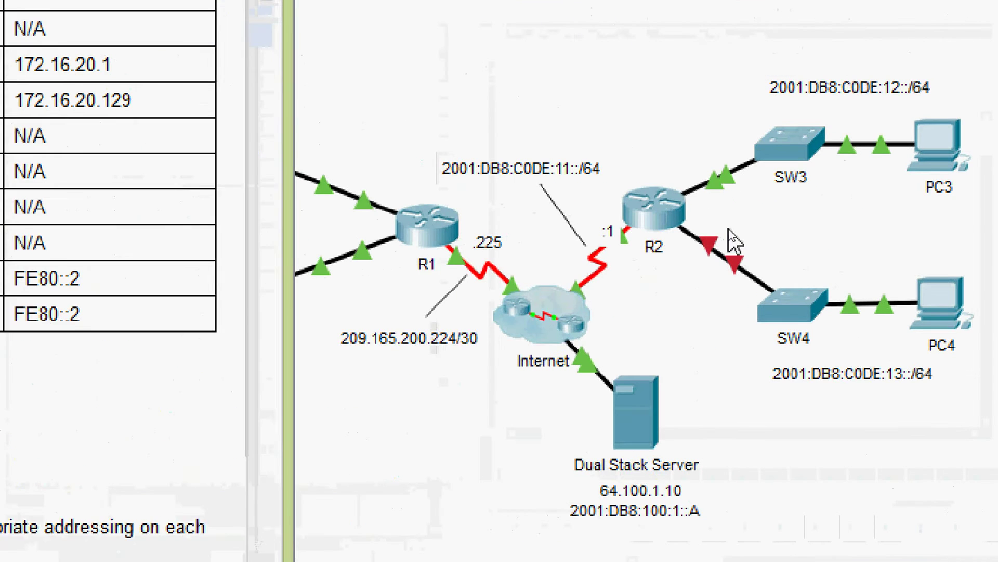
pyautogui.moveTo(709, 232)
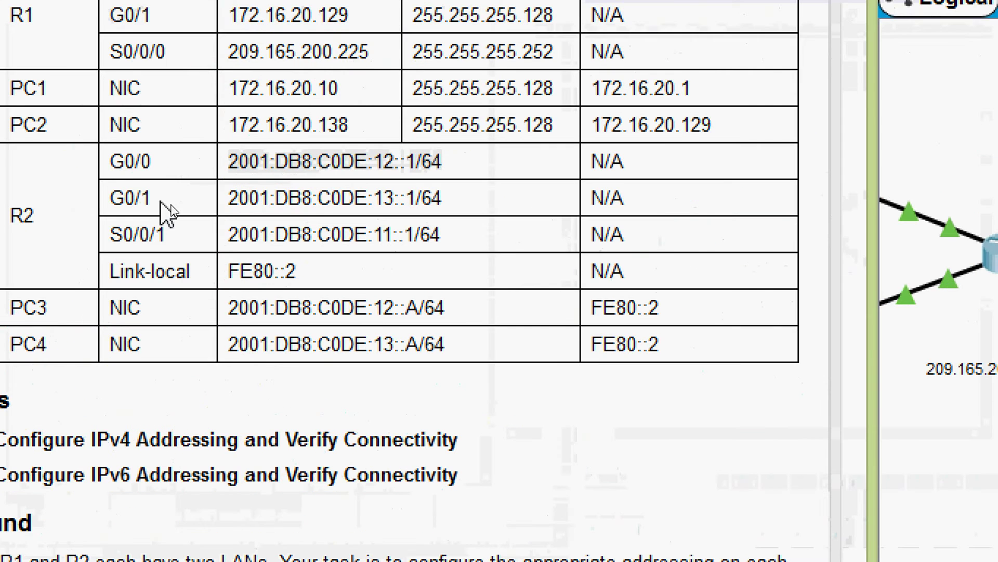
pyautogui.moveTo(232, 203); pyautogui.dragTo(450, 203)
pyautogui.hotkey('ctrl', 'c')
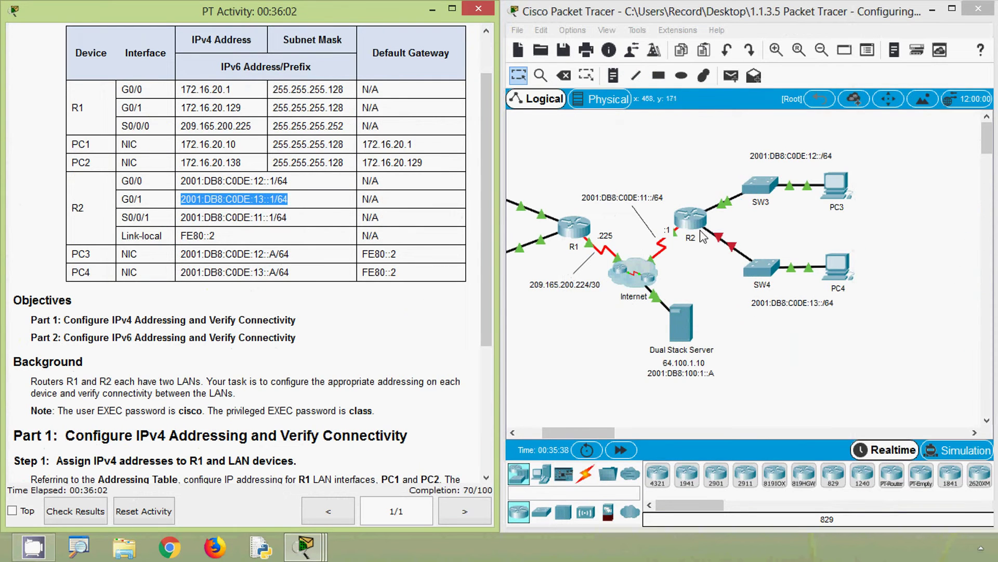
pyautogui.click(691, 224)
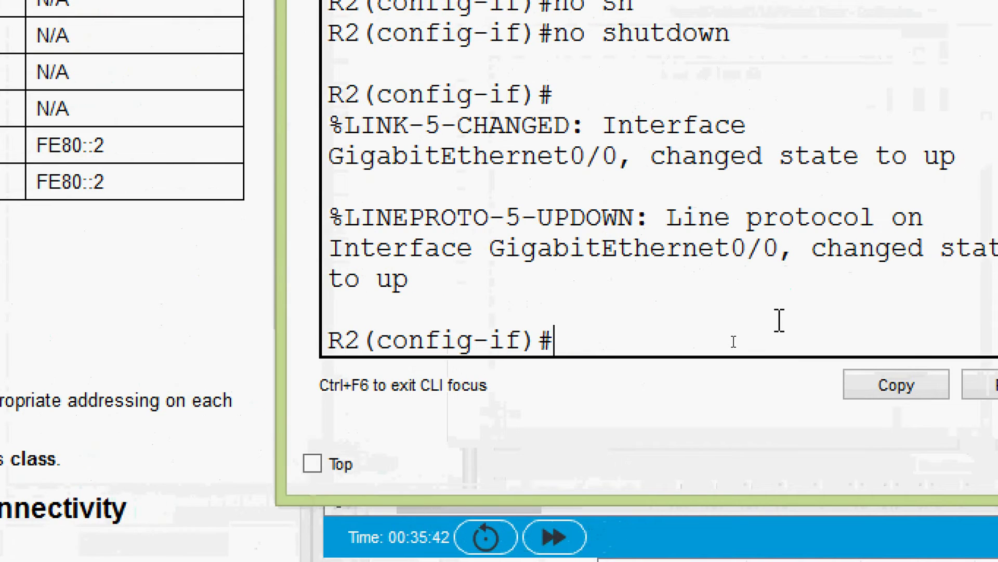
# - Switch to interface GigabitEthernet0/1 and assign IPv6 address 2001:DB8:C0DE:13::1/64
pyautogui.write('exit')
pyautogui.press('Return')
pyautogui.write('inter')
pyautogui.press('Tab')
pyautogui.write('g')
pyautogui.press('Tab')
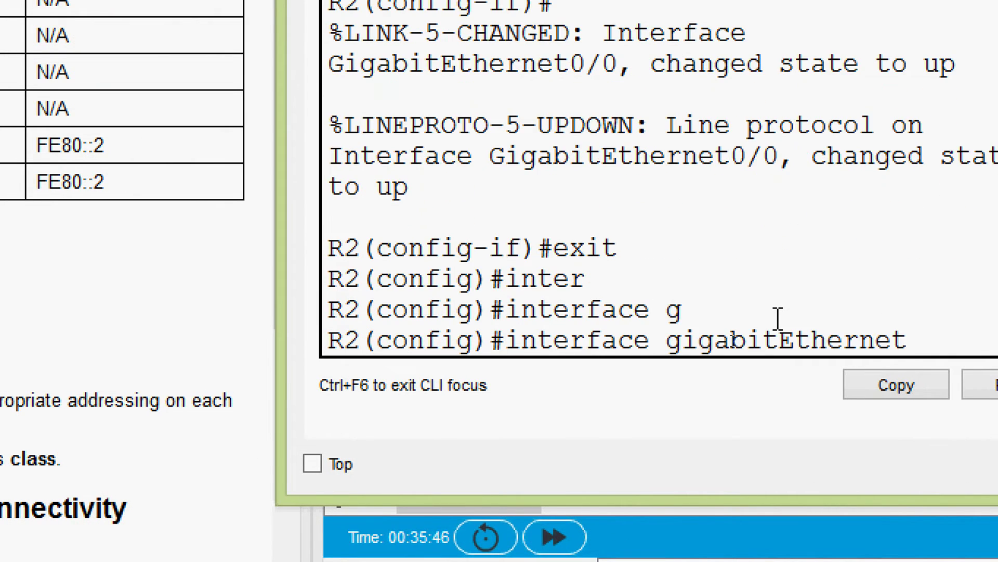
pyautogui.write('0/1')
pyautogui.press('Return')
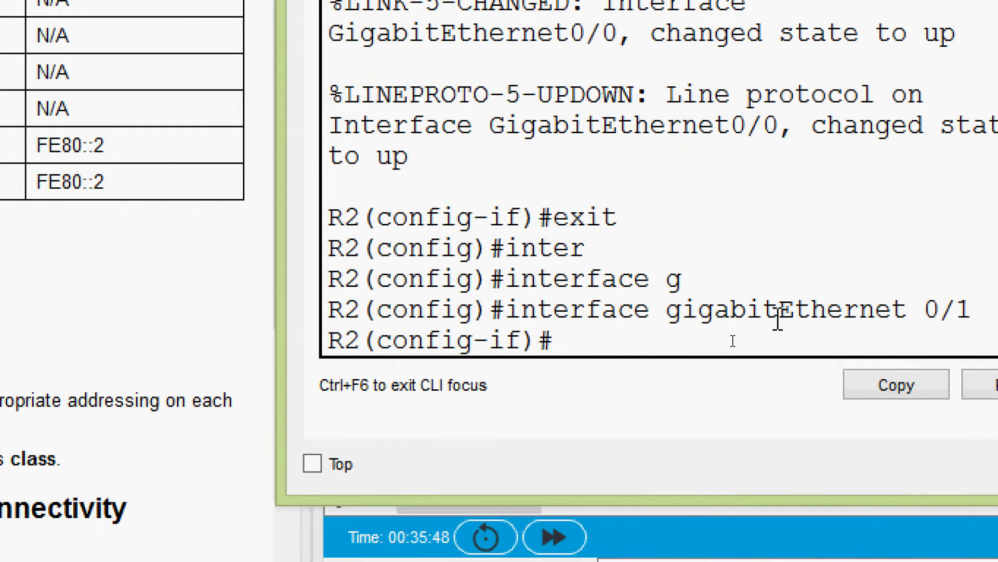
pyautogui.write('ipv')
pyautogui.press('Tab')
pyautogui.write('ad')
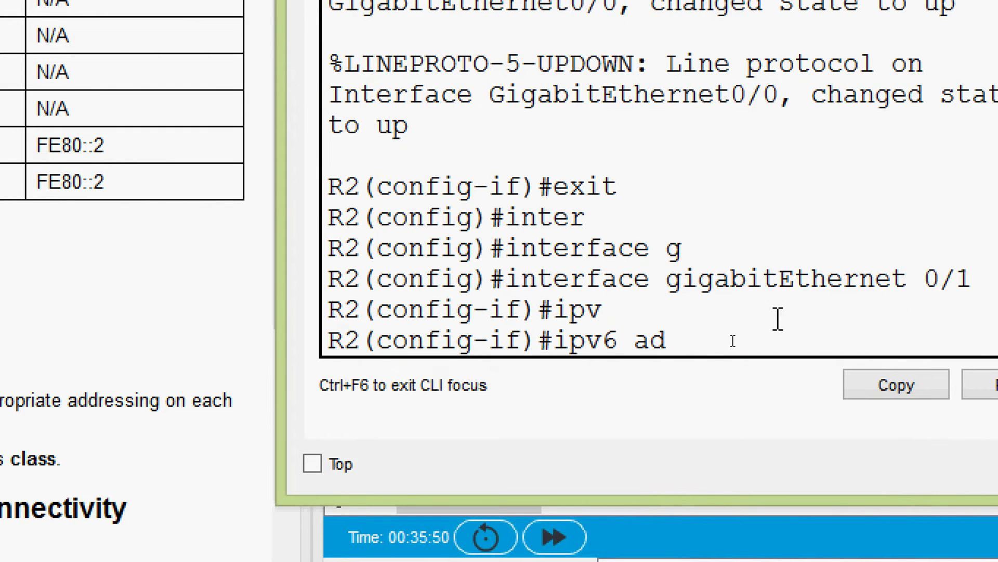
pyautogui.press('Tab')
pyautogui.rightClick(783, 335)
pyautogui.click(825, 387)
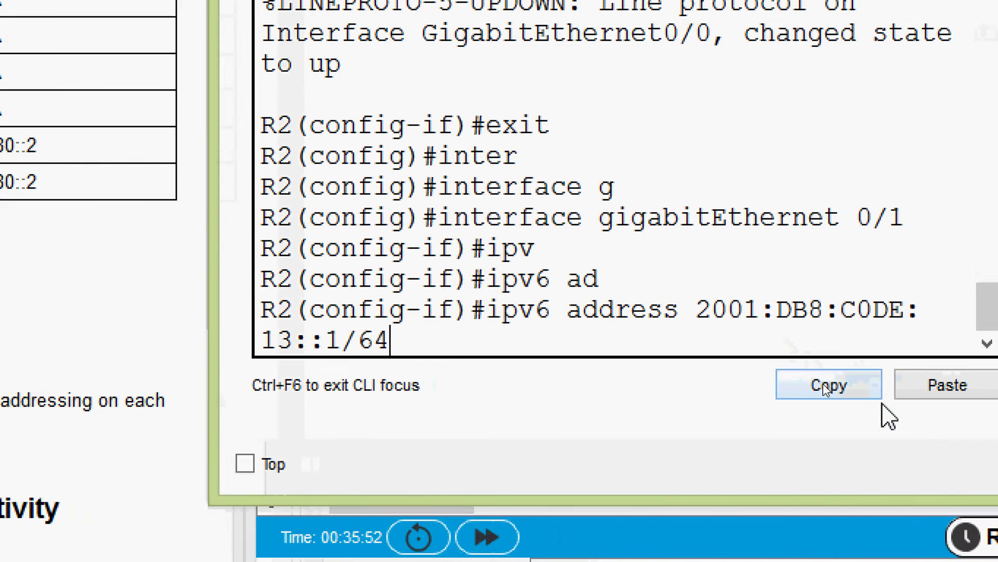
pyautogui.press('Return')
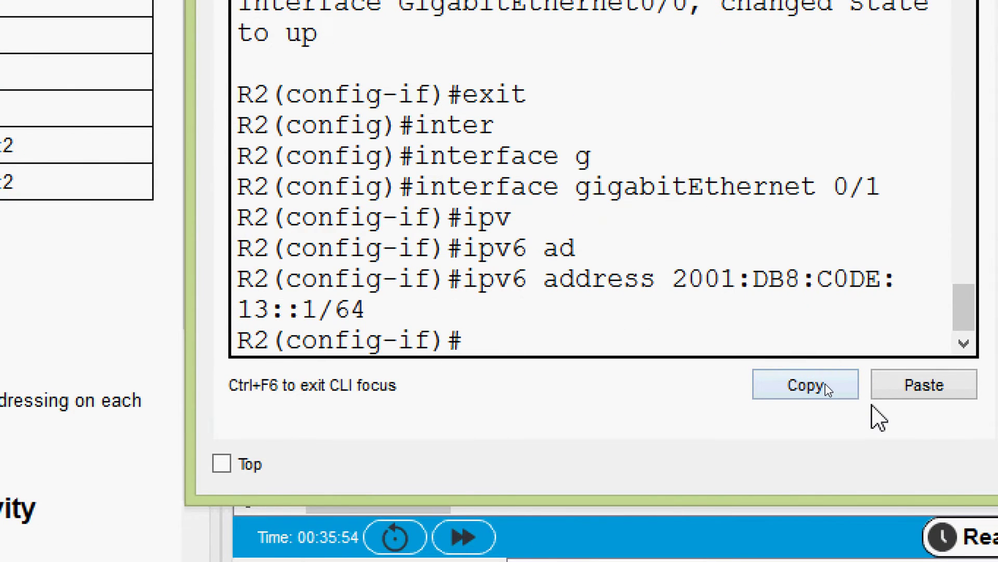
# - Add link-local address FE80::2 to G0/1 and bring it up with no shutdown
pyautogui.write('ipv')
pyautogui.press('Tab')
pyautogui.write('ad')
pyautogui.press('Tab')
pyautogui.write('FE80')
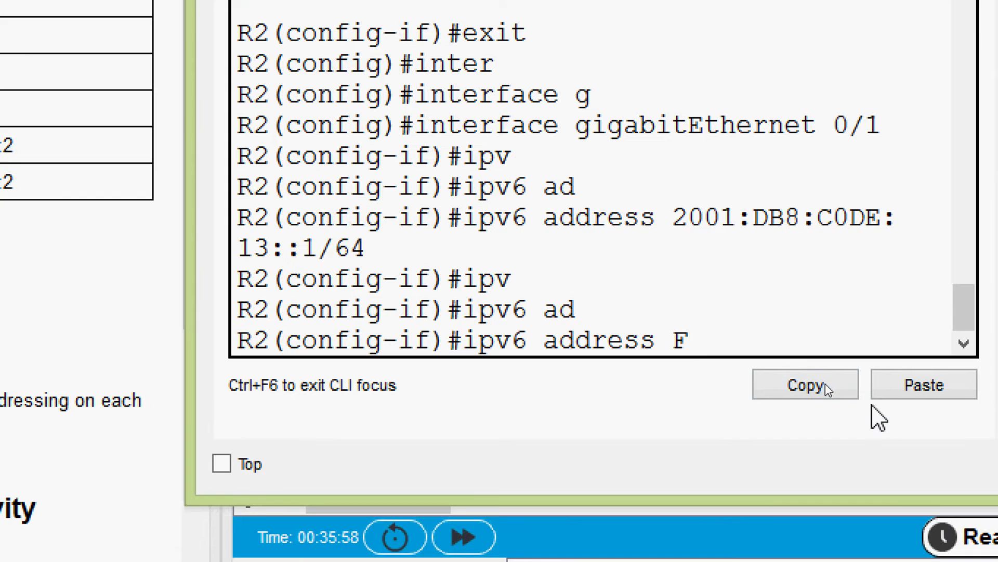
pyautogui.write('::')
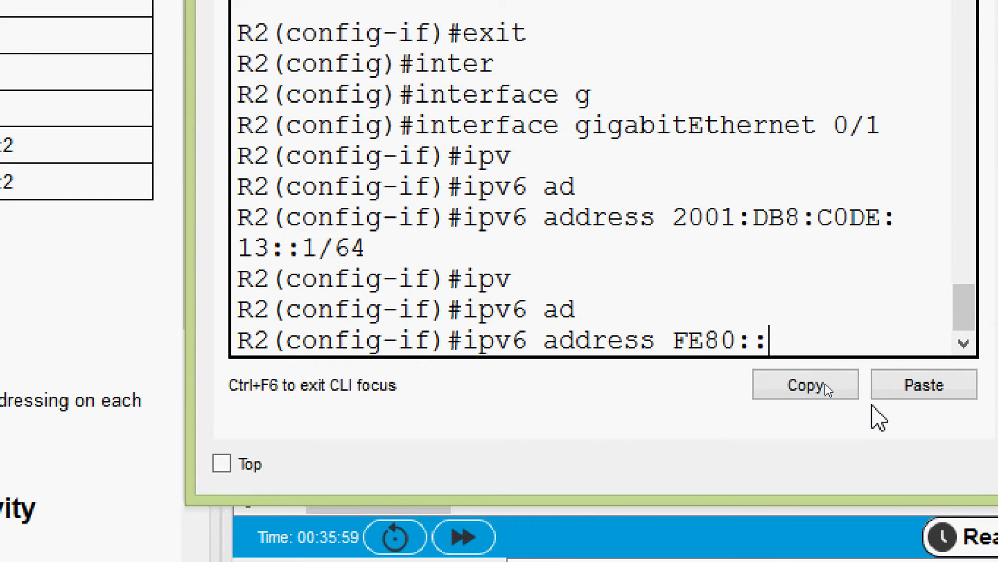
pyautogui.write('2 link')
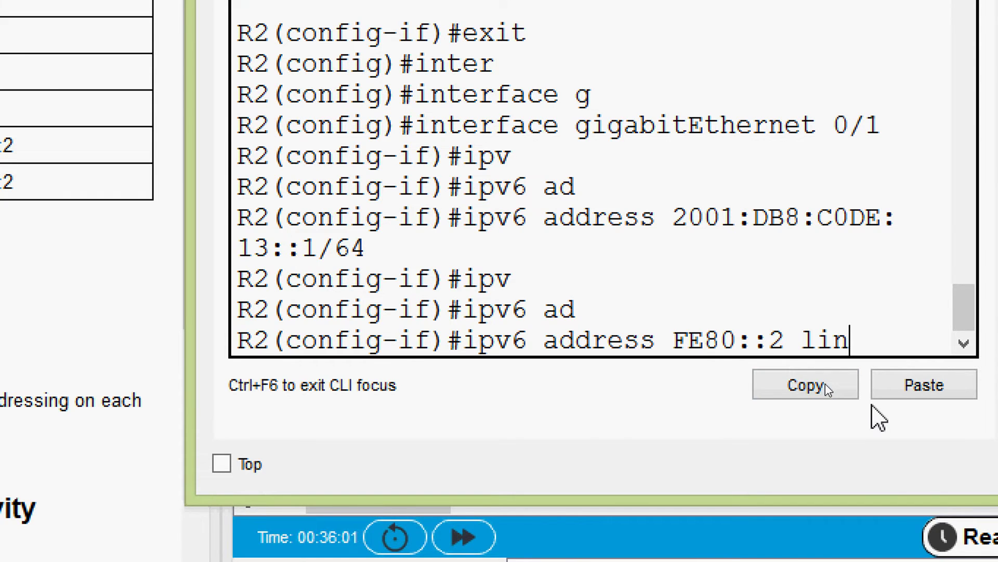
pyautogui.press('Tab')
pyautogui.press('Return')
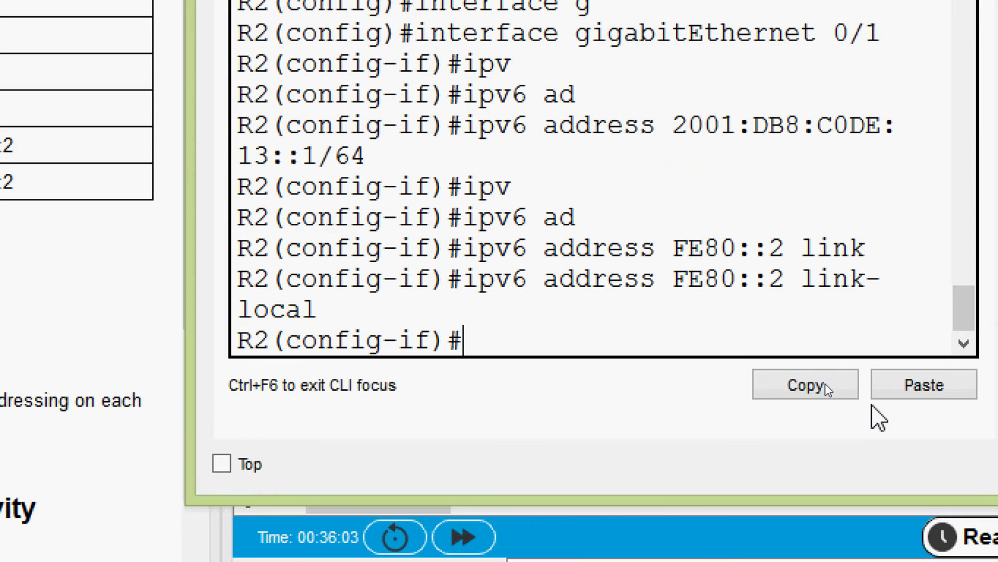
pyautogui.write('no shutdown')
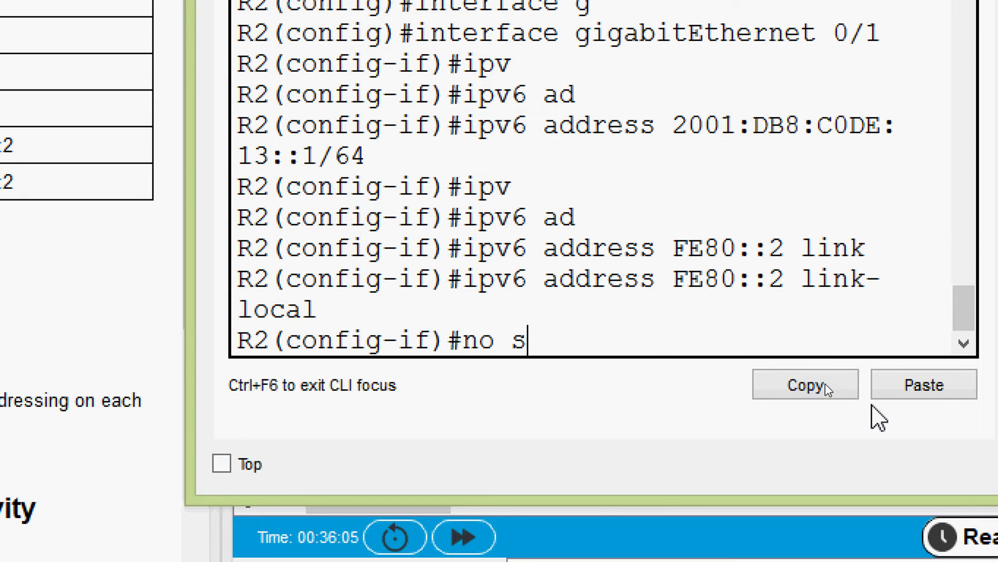
pyautogui.press('Tab')
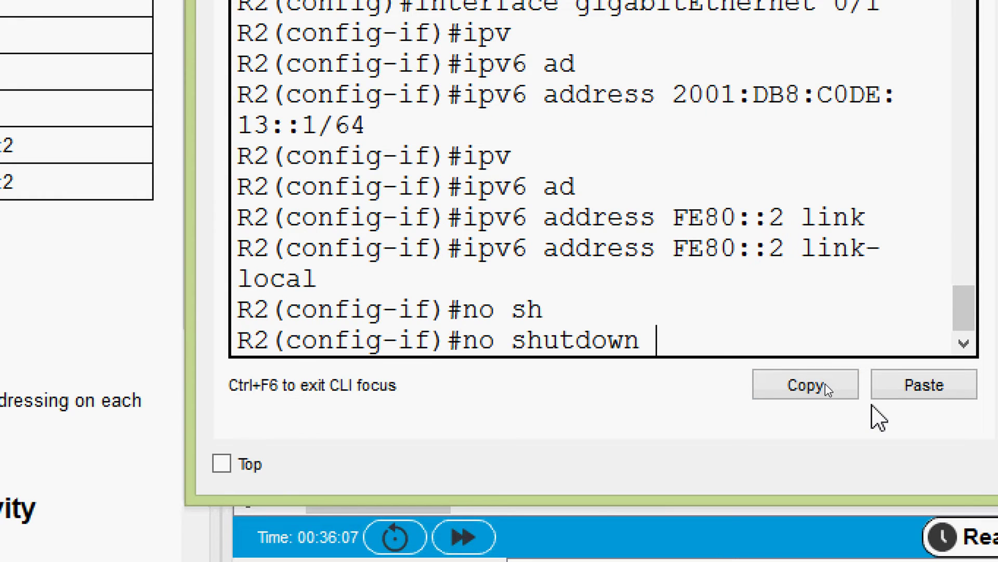
pyautogui.press('Return')
pyautogui.press('Return')
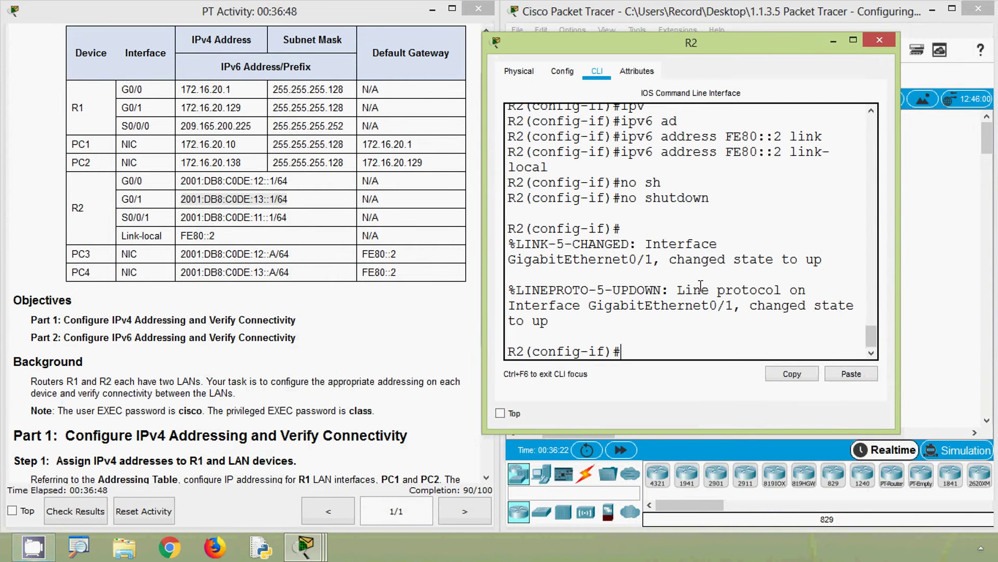
# - Return to the topology and select PC3's IPv6 address in the addressing table
pyautogui.click(932, 341)
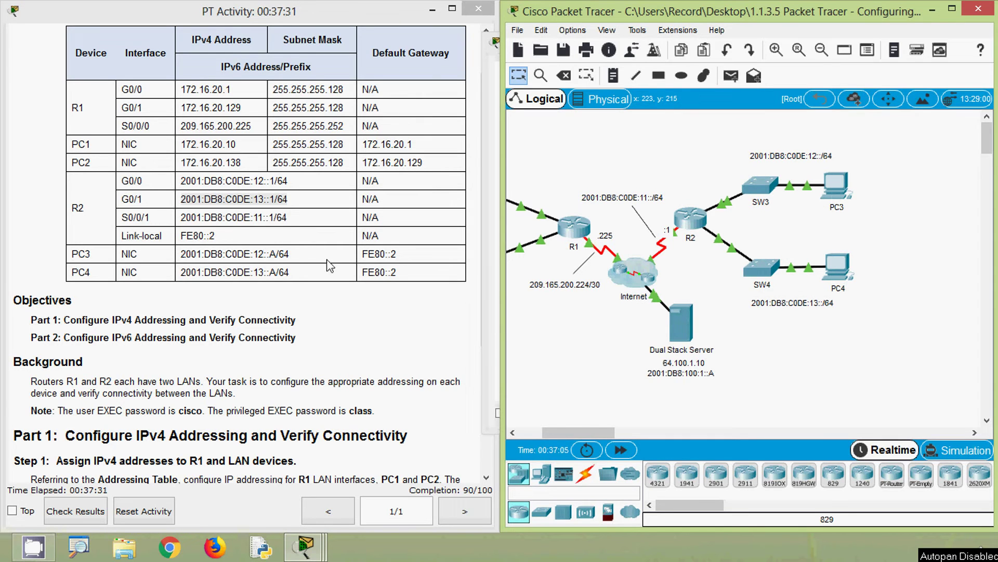
pyautogui.moveTo(184, 255); pyautogui.dragTo(272, 253)
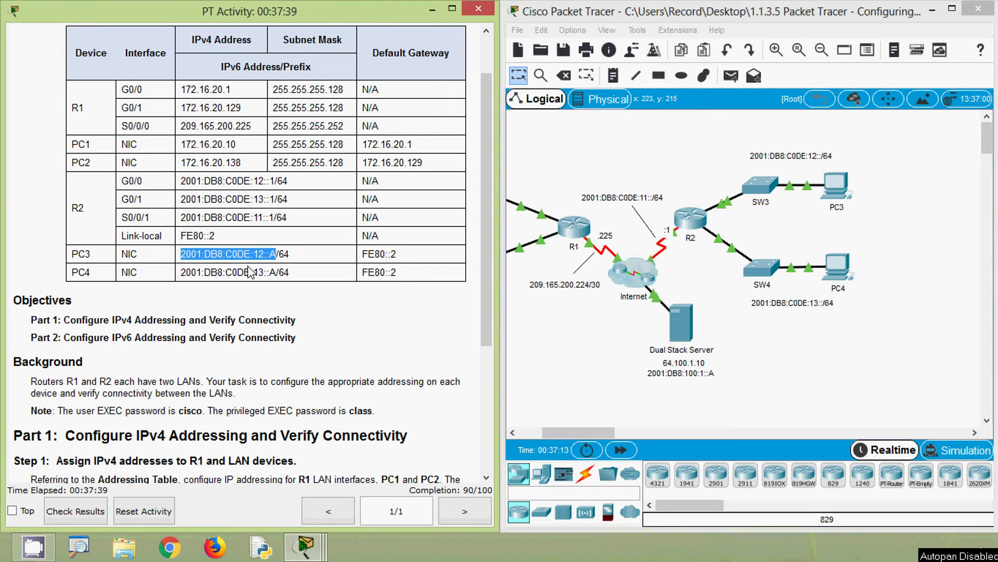
pyautogui.click(838, 197)
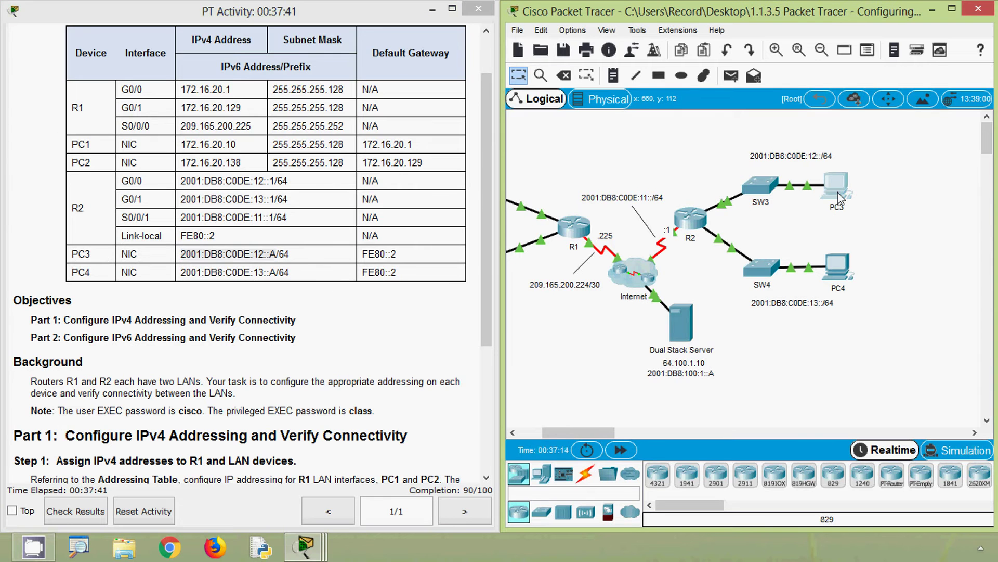
# - In PC3's IP Configuration, paste the static IPv6 address 2001:DB8:C0DE:12::A
pyautogui.click(307, 97)
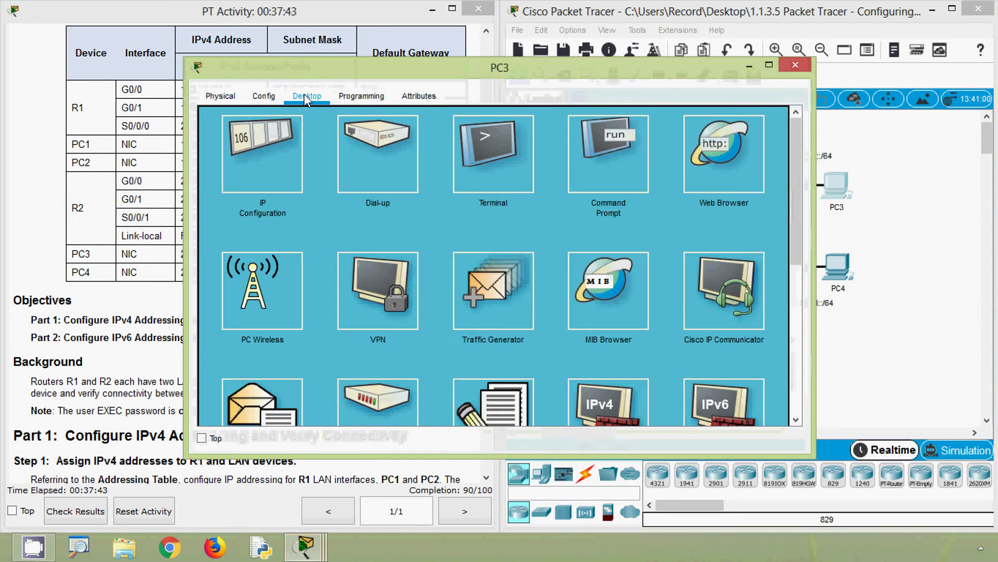
pyautogui.click(274, 164)
pyautogui.moveTo(261, 76); pyautogui.dragTo(561, 69)
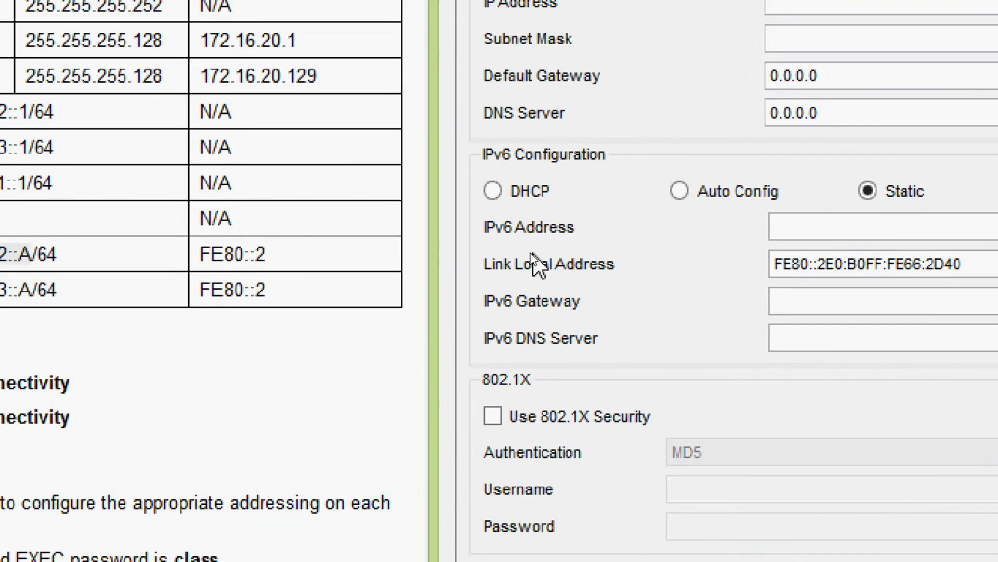
pyautogui.click(806, 226)
pyautogui.write('2001:DB8:C0DE:12::A')
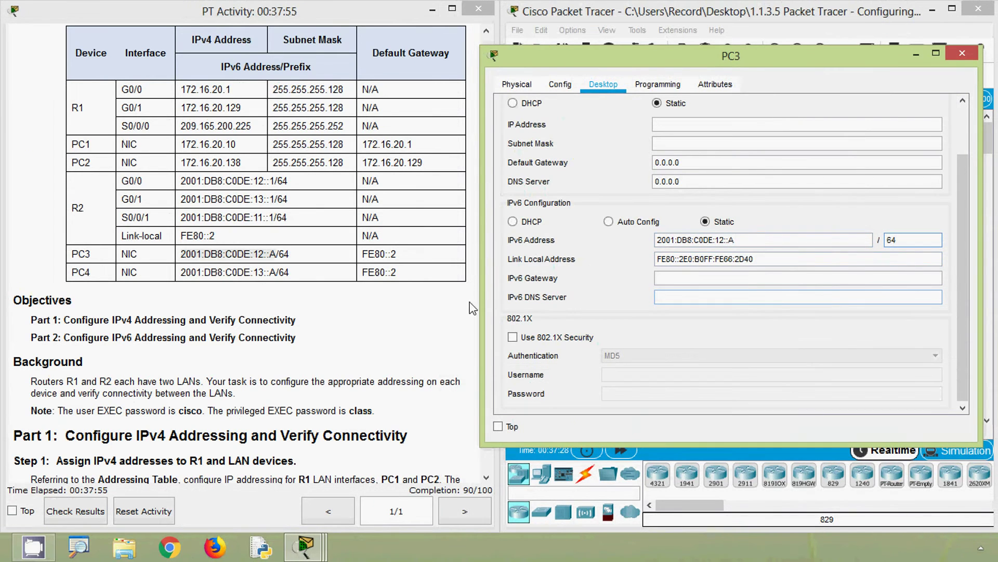
# - Set PC3's IPv6 gateway to FE80::2 and close its window
pyautogui.moveTo(398, 254); pyautogui.dragTo(362, 254)
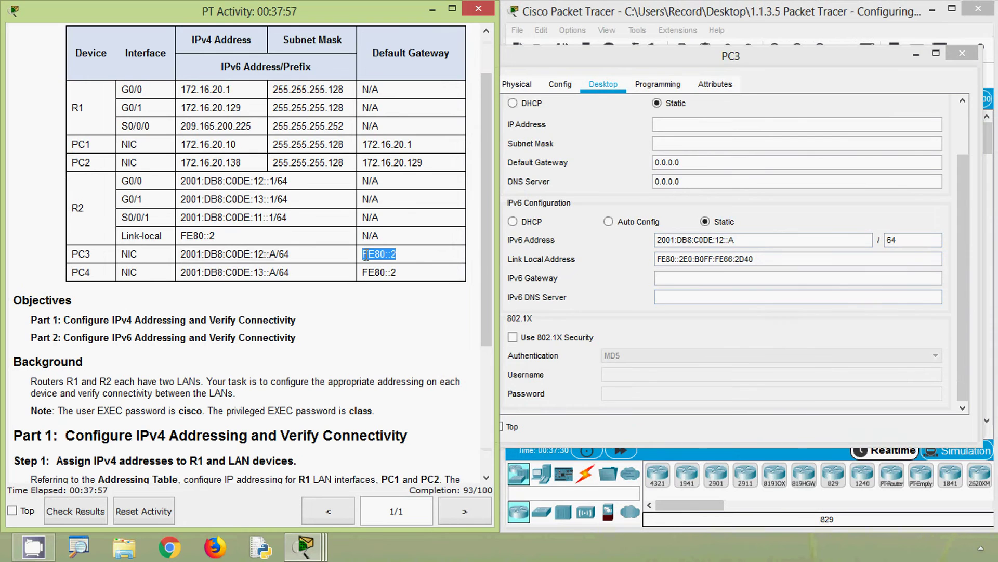
pyautogui.hotkey('ctrl', 'c')
pyautogui.click(582, 279)
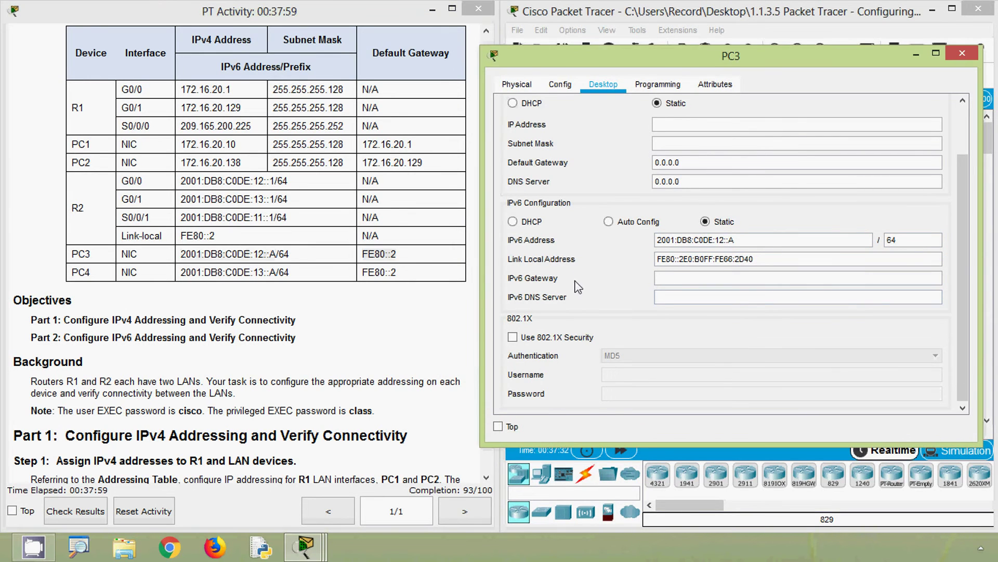
pyautogui.click(676, 278)
pyautogui.hotkey('ctrl', 'v')
pyautogui.click(958, 55)
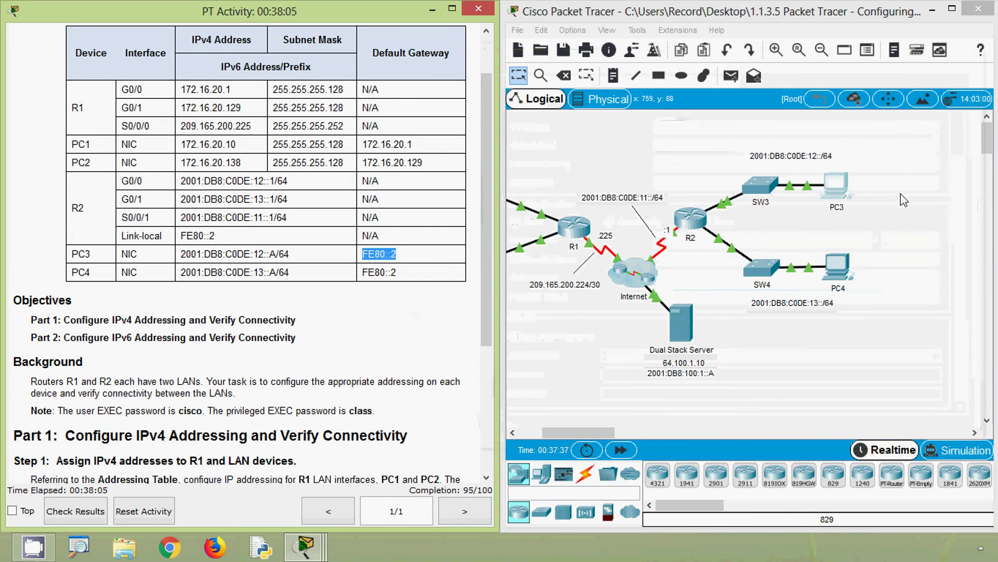
# - Open PC4's IP Configuration and move the window beside the addressing table
pyautogui.click(838, 268)
pyautogui.click(307, 95)
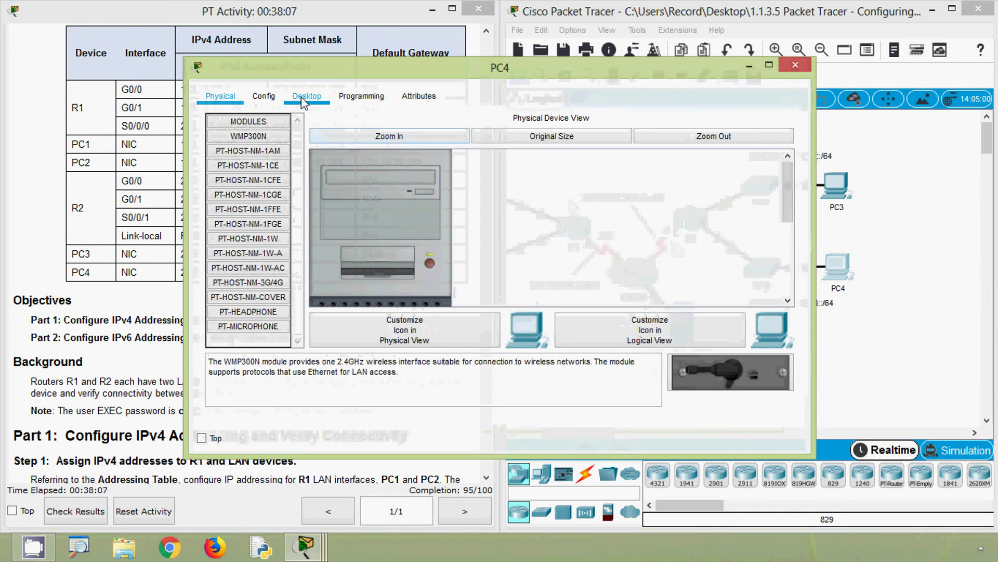
pyautogui.moveTo(187, 197); pyautogui.dragTo(325, 197)
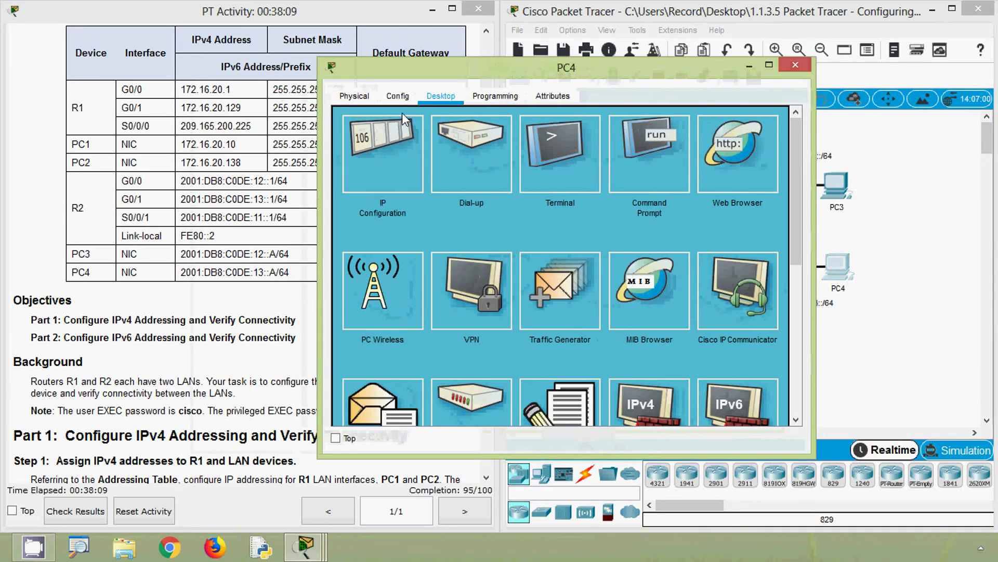
pyautogui.click(403, 115)
pyautogui.moveTo(414, 70); pyautogui.dragTo(597, 75)
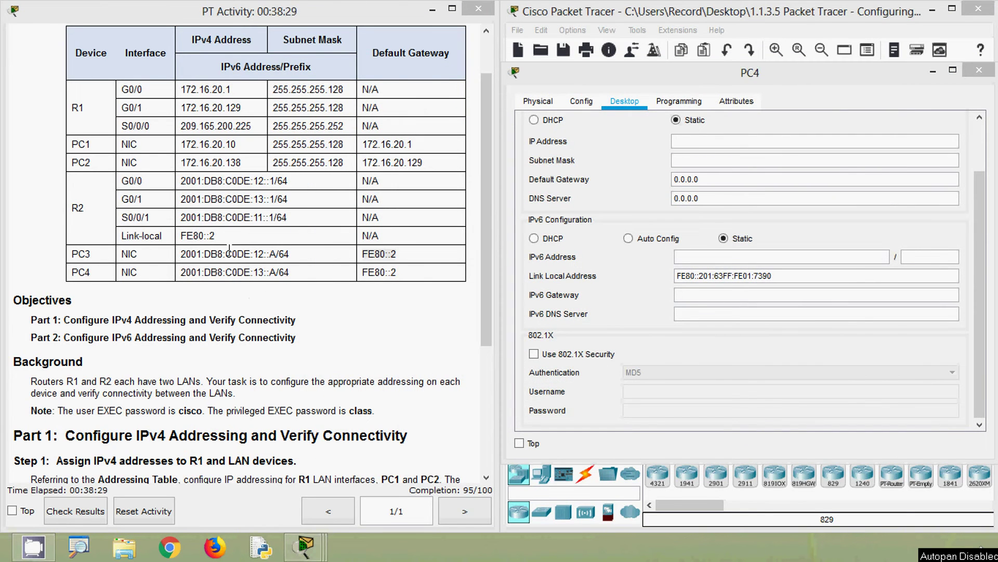
# - Give PC4 IPv6 address 2001:DB8:C0DE:13::A with prefix length 64
pyautogui.click(183, 272)
pyautogui.moveTo(191, 271); pyautogui.dragTo(275, 276)
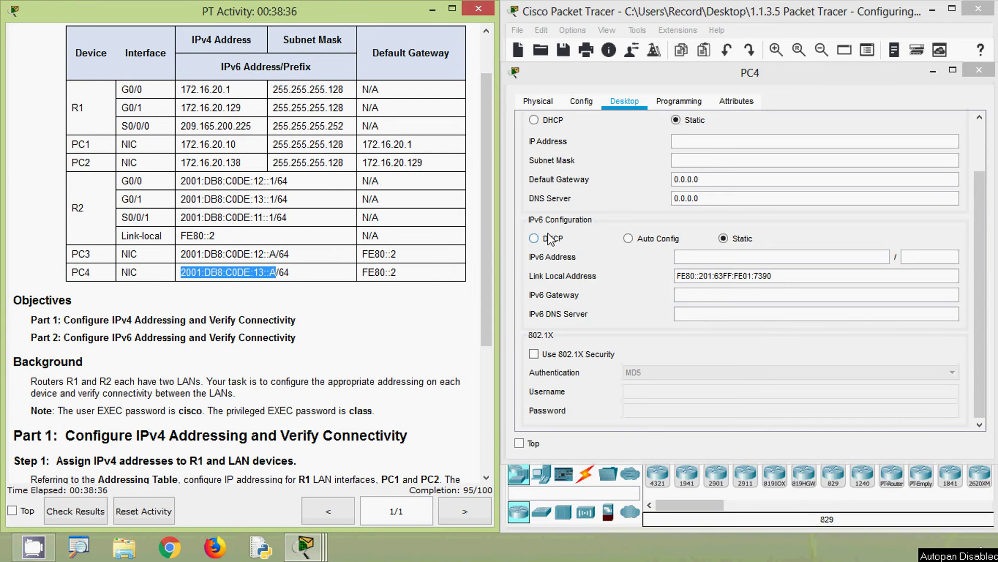
pyautogui.click(681, 257)
pyautogui.hotkey('ctrl', 'v')
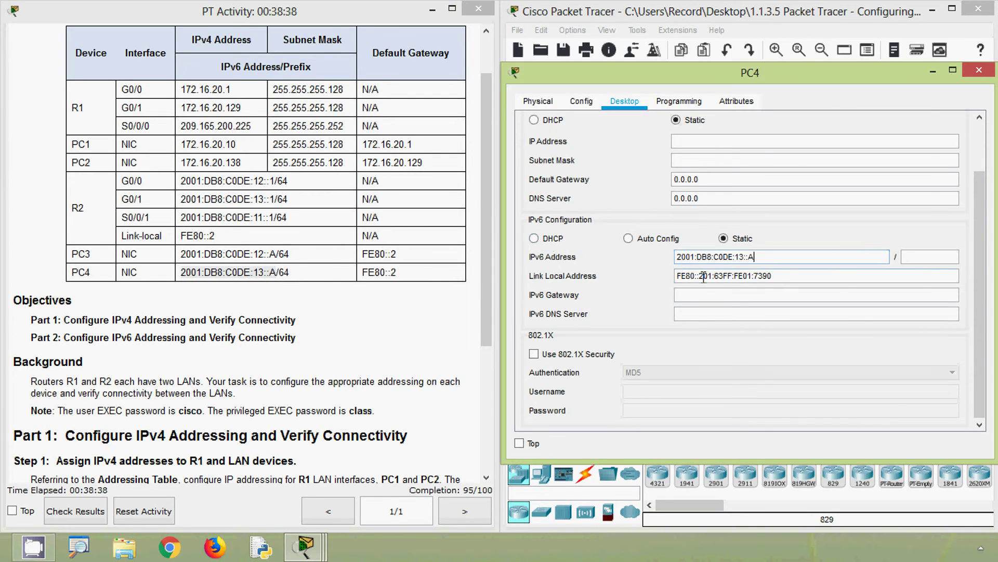
pyautogui.click(920, 258)
pyautogui.write('64')
# - Set PC4's IPv6 gateway to FE80::2
pyautogui.moveTo(397, 273); pyautogui.dragTo(365, 276)
pyautogui.click(686, 295)
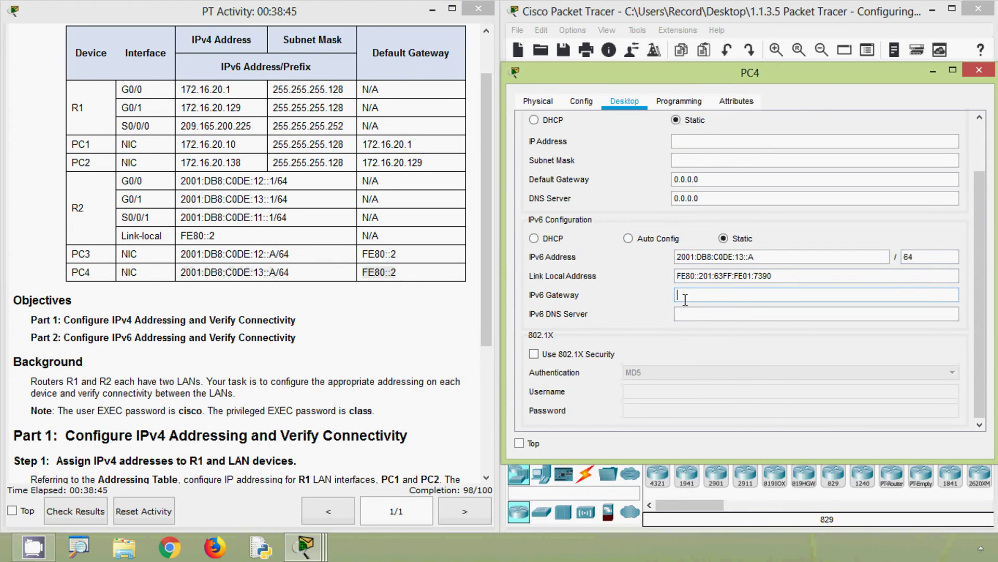
pyautogui.hotkey('ctrl', 'v')
pyautogui.click(819, 180)
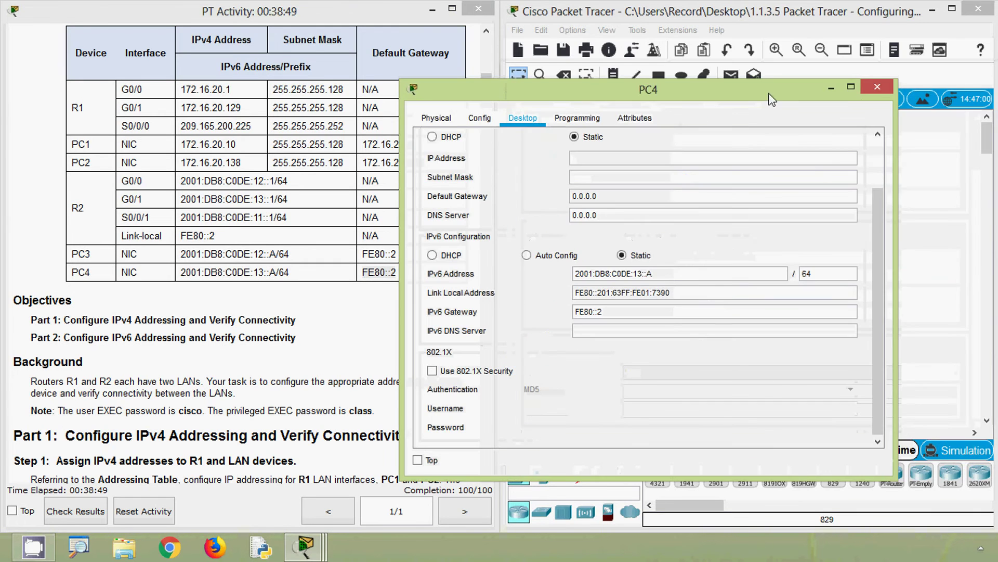
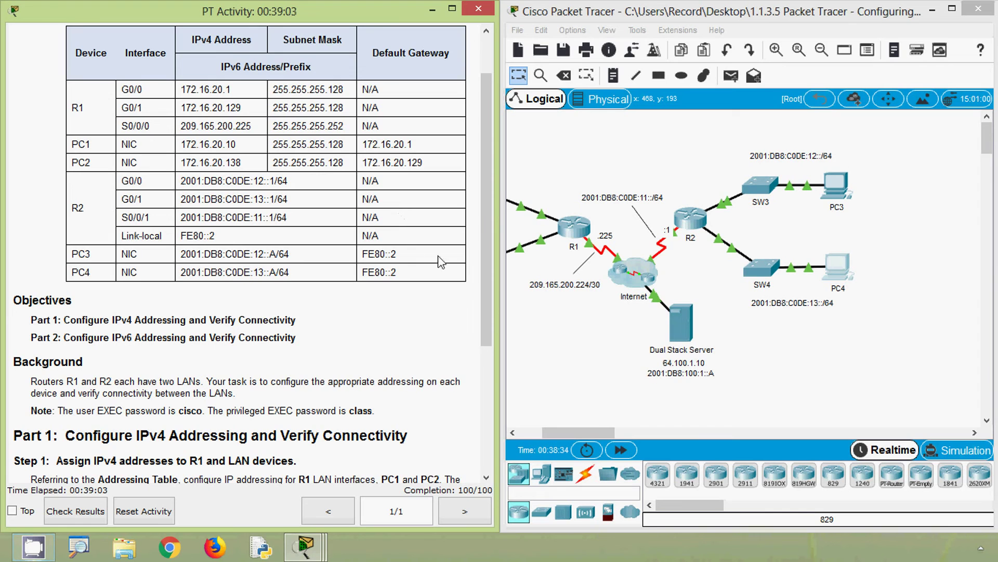
# - Copy PC4's IPv6 address from the addressing table and open PC3's command prompt
pyautogui.scroll(-3, 485, 292)
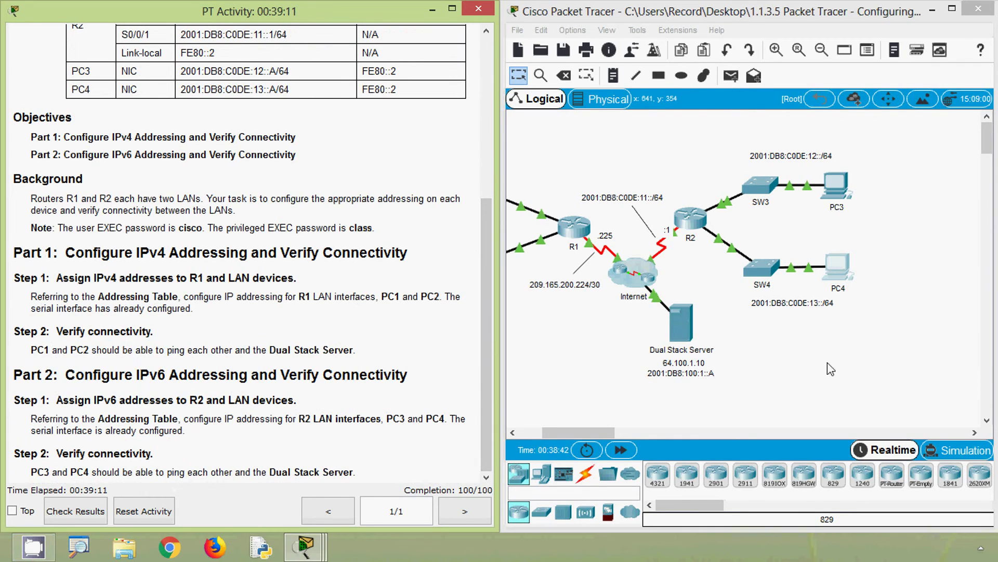
pyautogui.moveTo(489, 278); pyautogui.dragTo(483, 167)
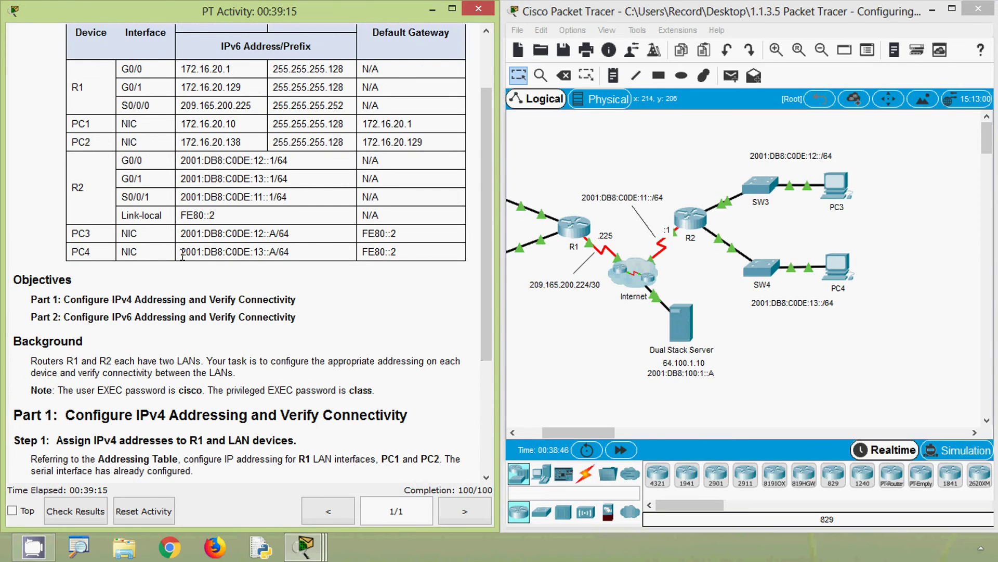
pyautogui.moveTo(181, 252); pyautogui.dragTo(277, 249)
pyautogui.hotkey('ctrl', 'c')
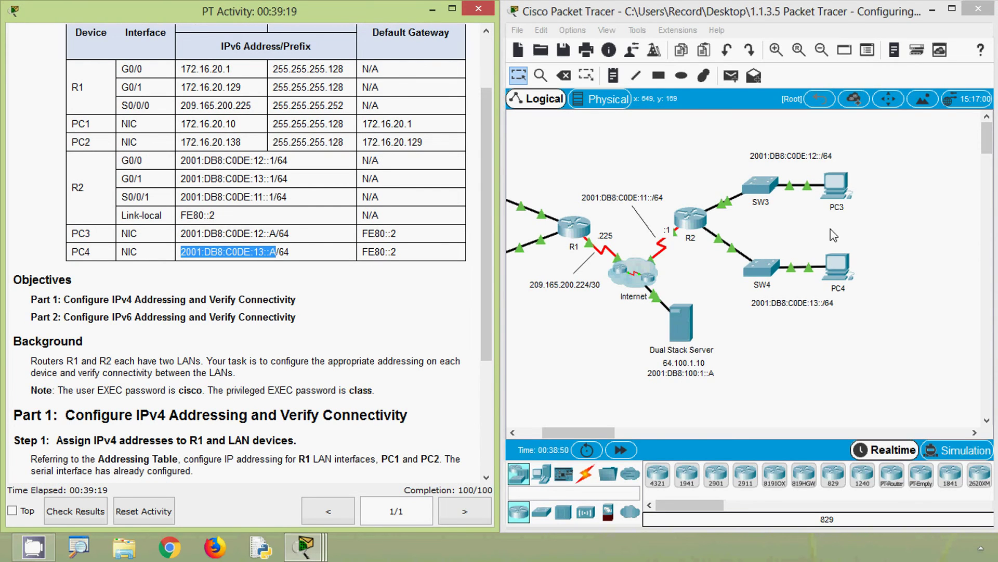
pyautogui.click(842, 286)
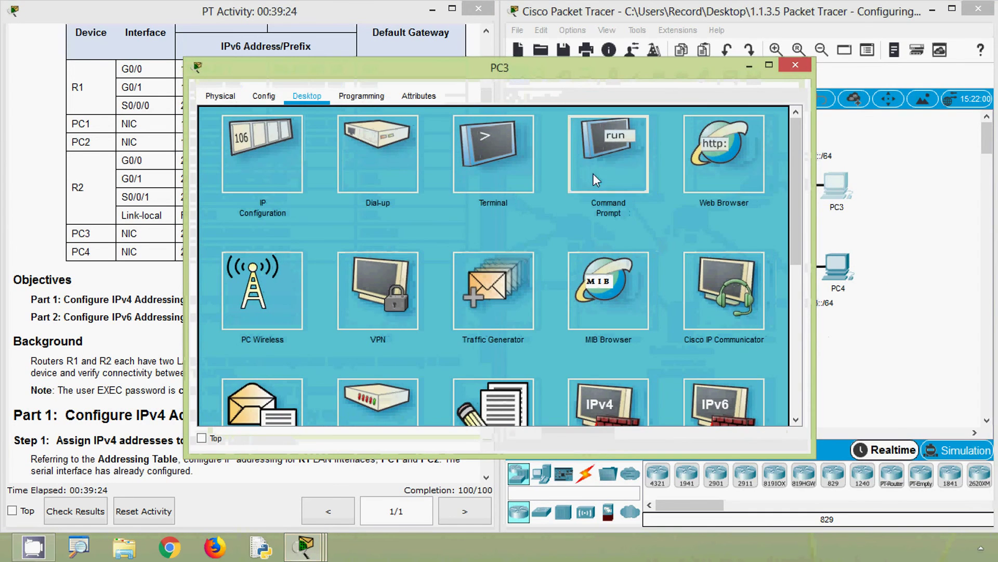
pyautogui.click(585, 179)
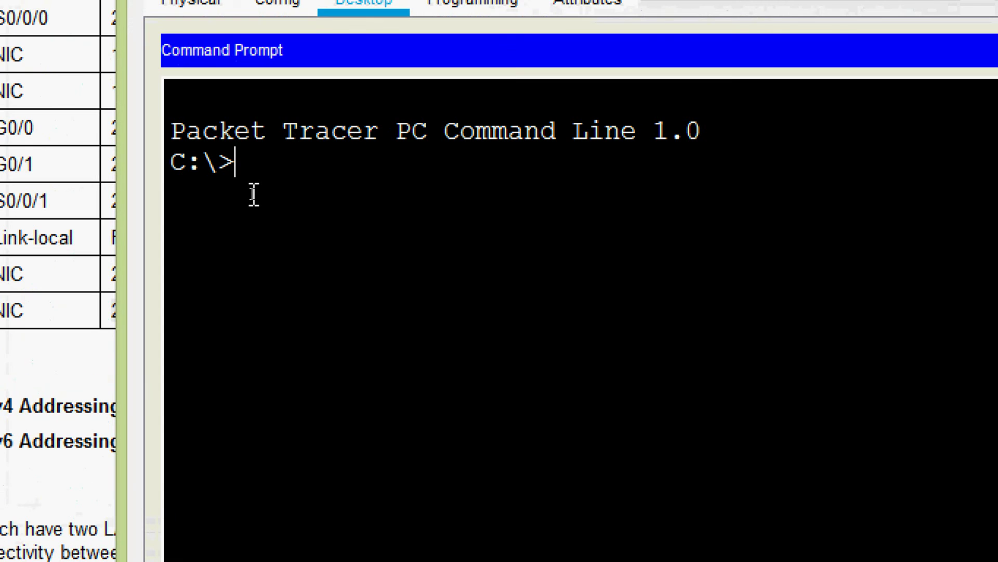
# - Ping PC4 at the pasted address 2001:DB8:C0DE:13::A from PC3's prompt
pyautogui.write('ping')
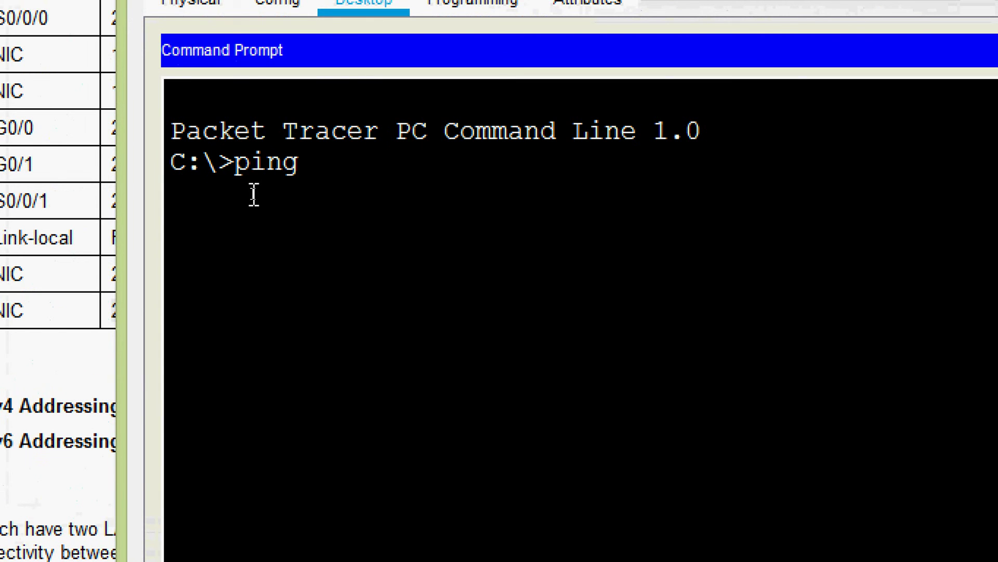
pyautogui.rightClick(319, 162)
pyautogui.click(389, 209)
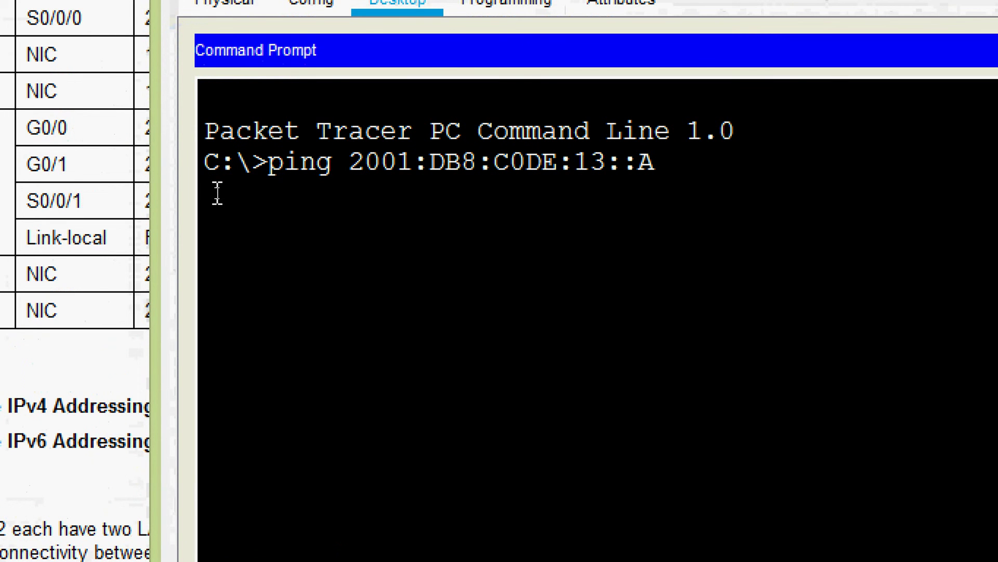
pyautogui.press('Return')
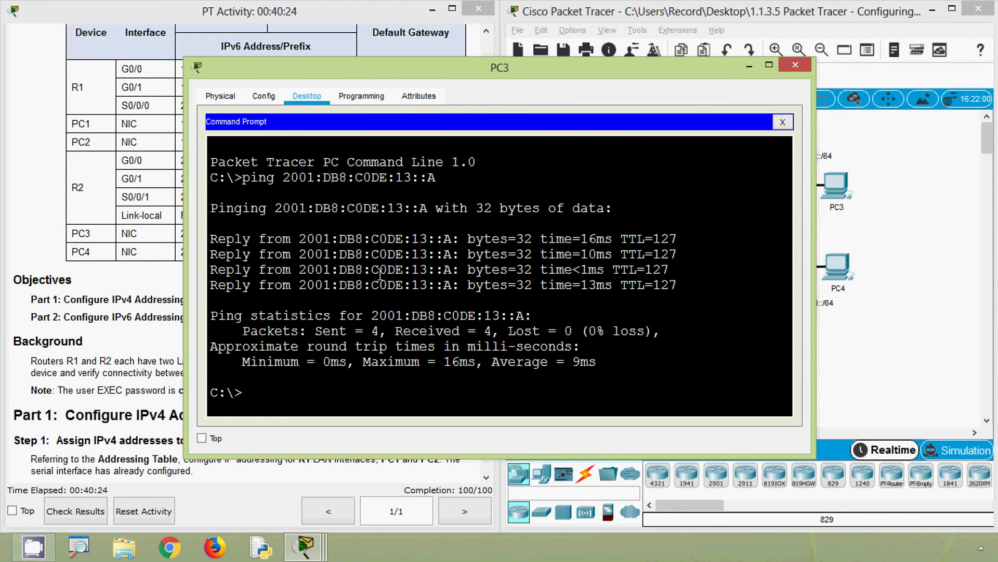
# - Bring the topology forward and resize the PC3 window
pyautogui.click(904, 387)
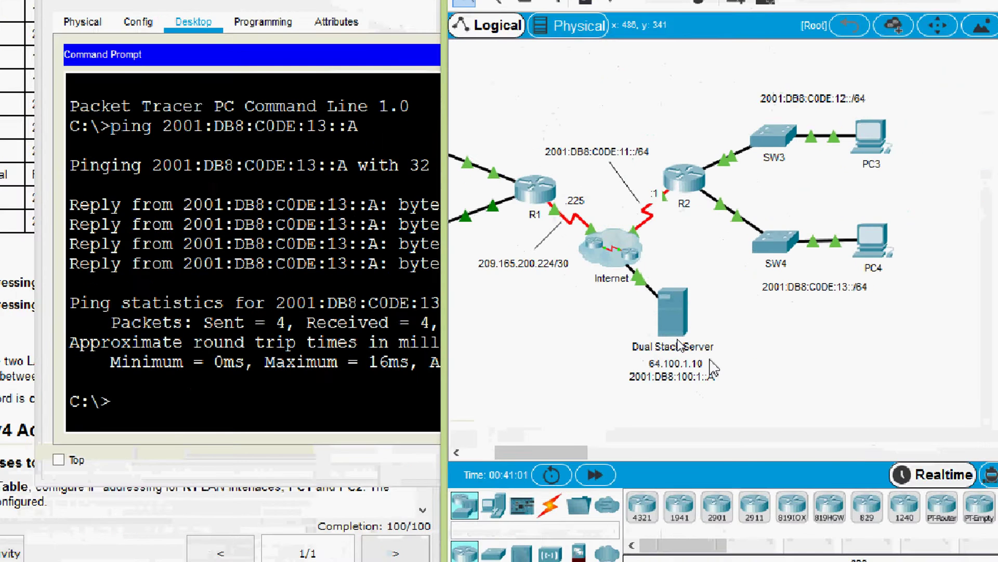
pyautogui.moveTo(444, 204); pyautogui.dragTo(675, 226)
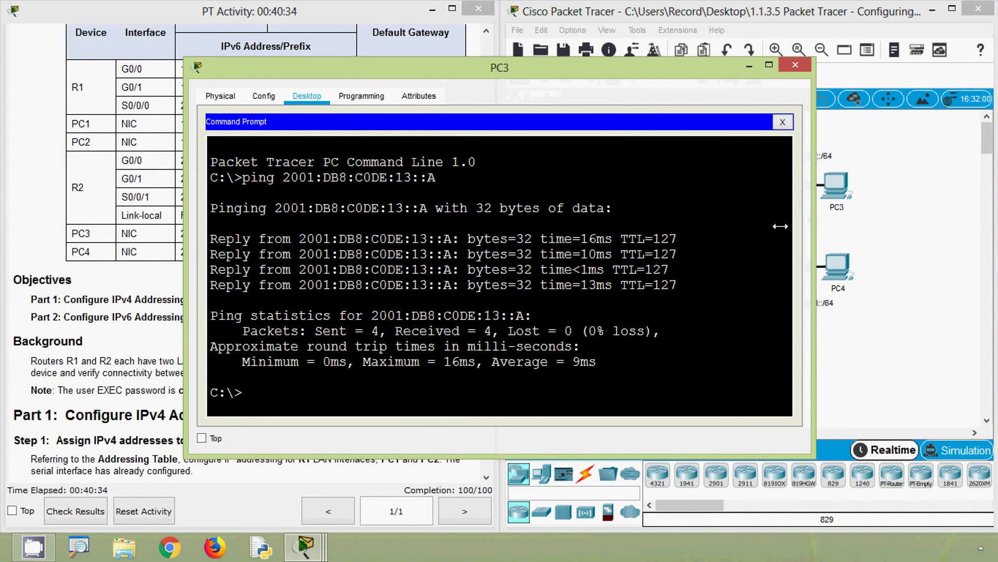
pyautogui.moveTo(448, 61); pyautogui.dragTo(203, 52)
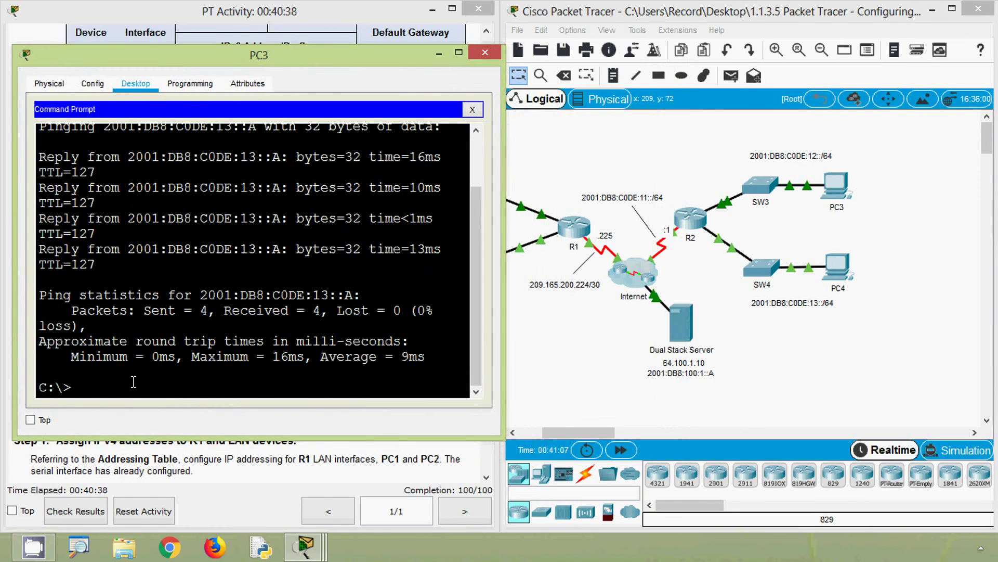
# - Ping 2001:DB8:100:1::A from PC3 and widen the window so replies fit on one line
pyautogui.write('ping ')
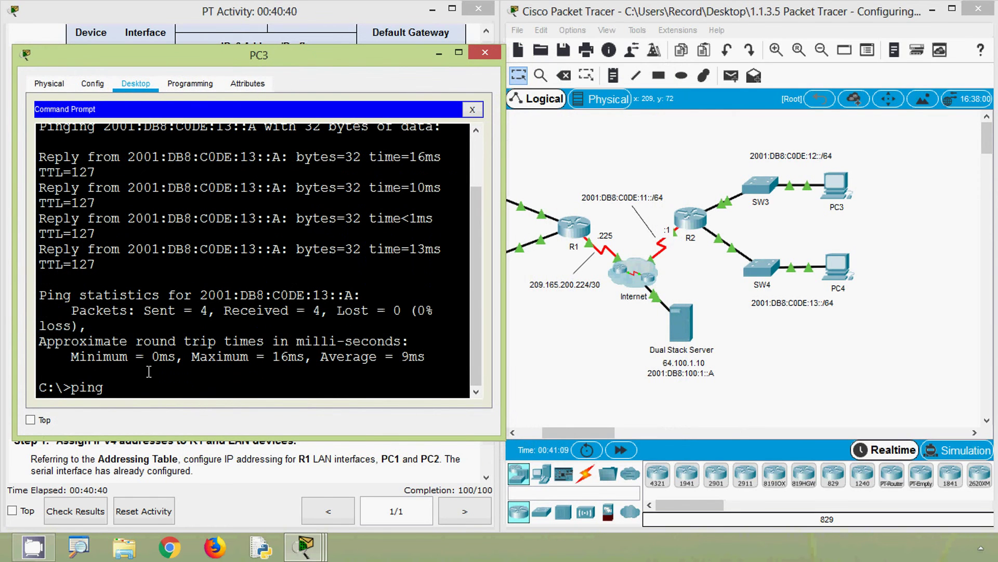
pyautogui.write('2001')
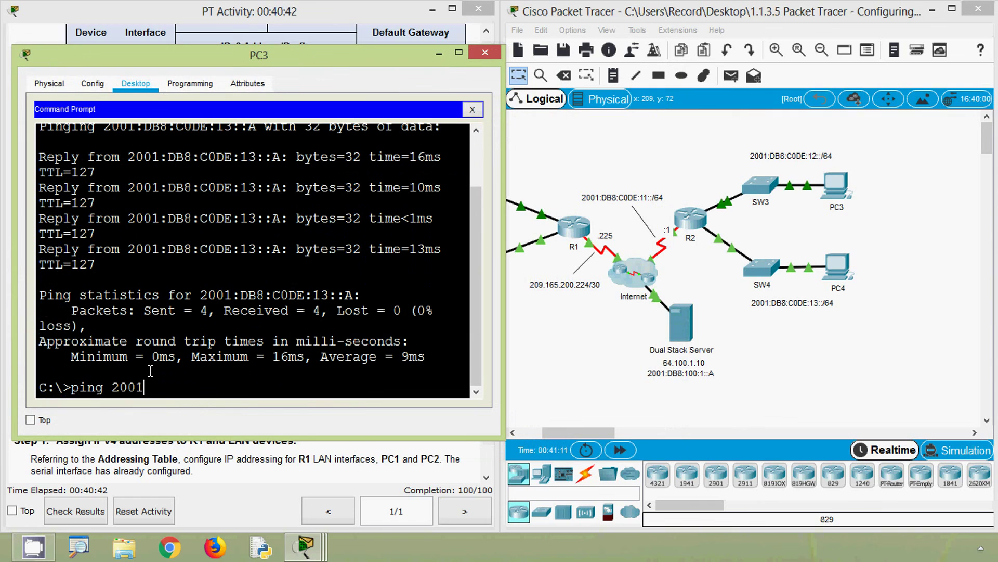
pyautogui.write(':DB')
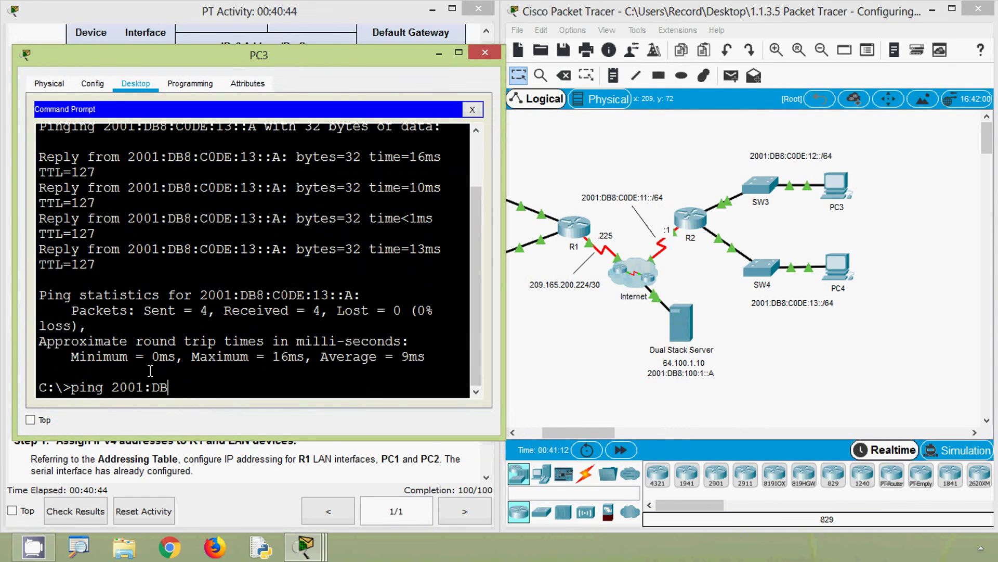
pyautogui.write('8:100:1::A')
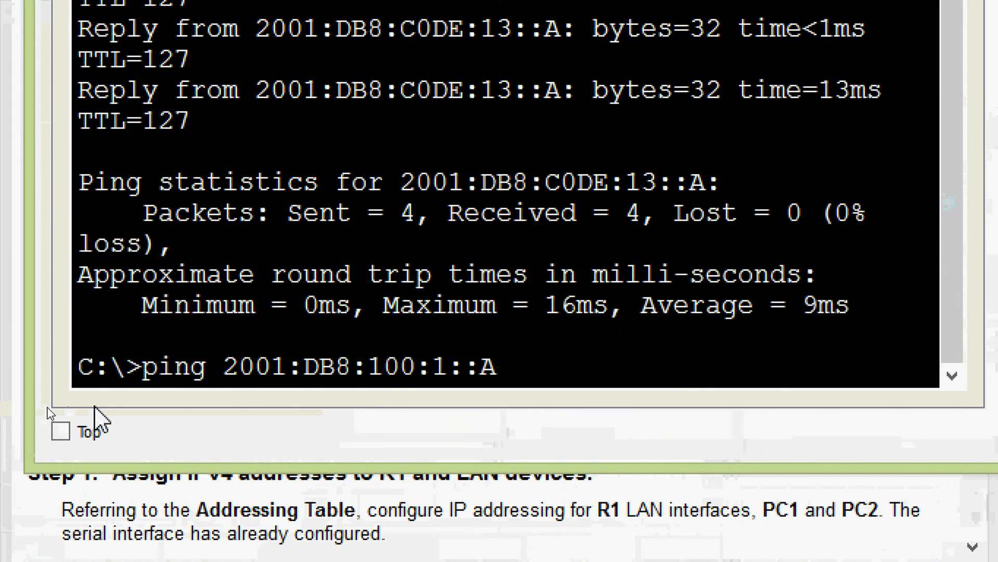
pyautogui.press('Return')
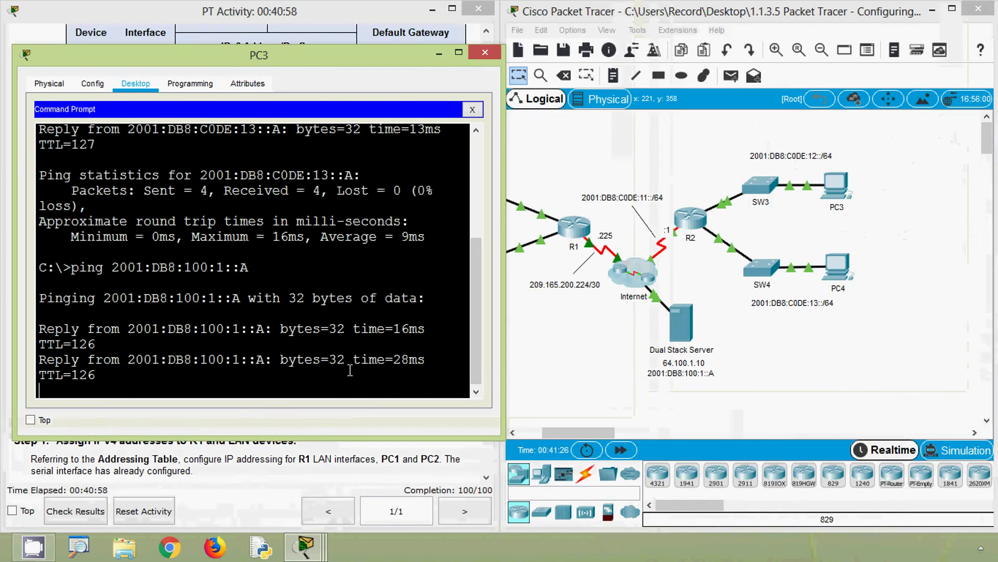
pyautogui.moveTo(500, 346); pyautogui.dragTo(651, 342)
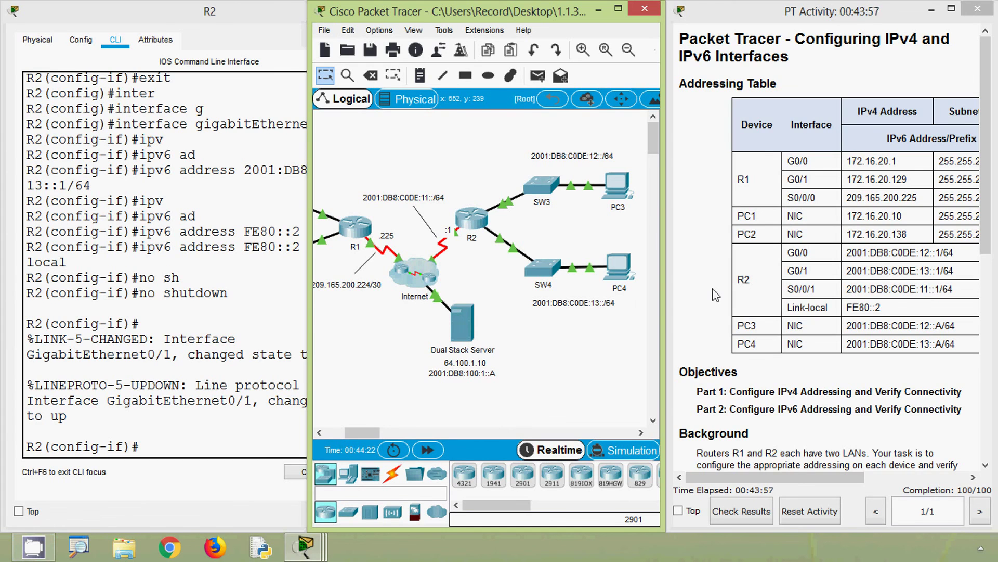
# - Bring the PT Activity window with the addressing table to the front beside R2's CLI
pyautogui.click(761, 155)
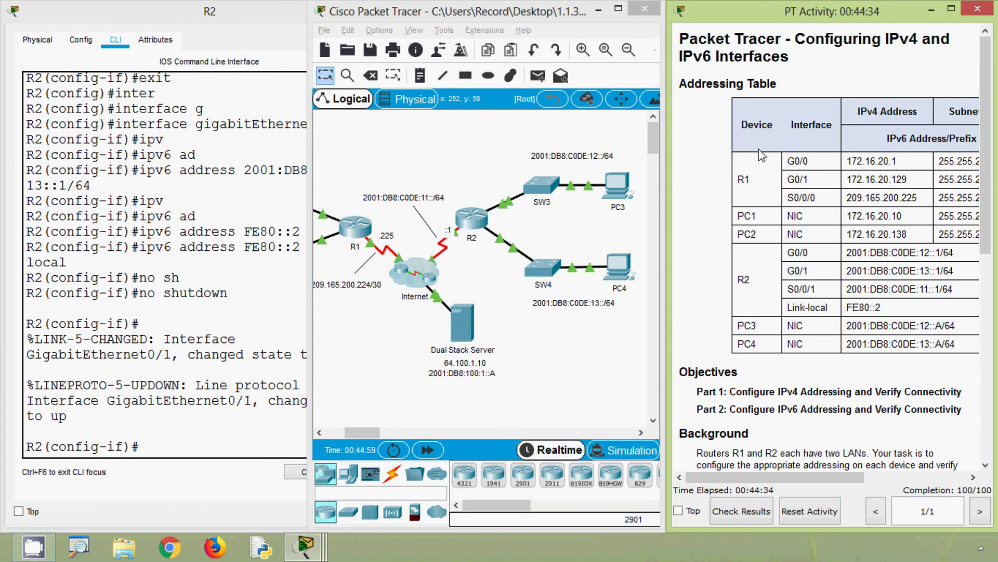